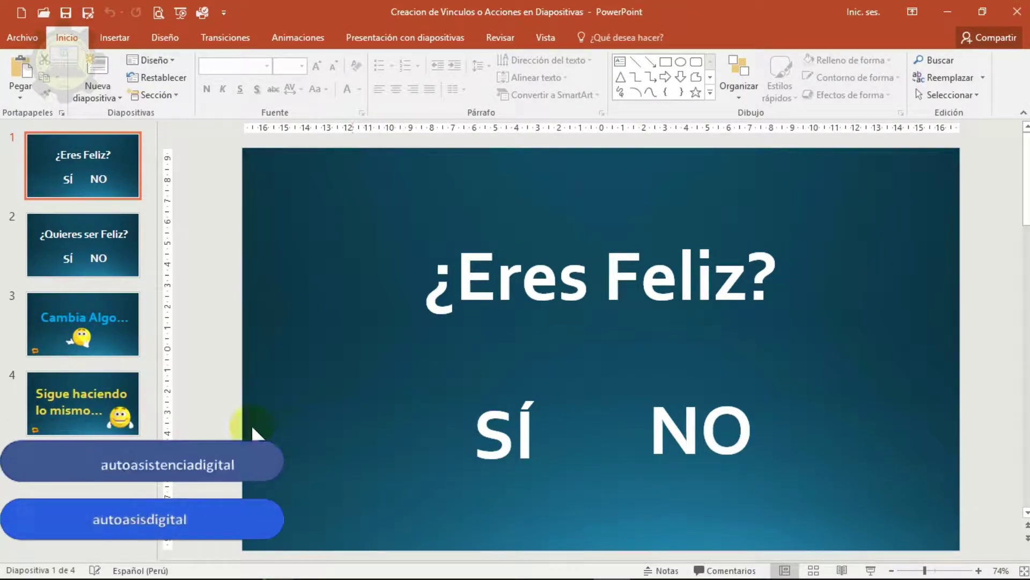
Step: Review the quiz slides, then return to the ¿Eres Feliz? slide
left_click(74, 406)
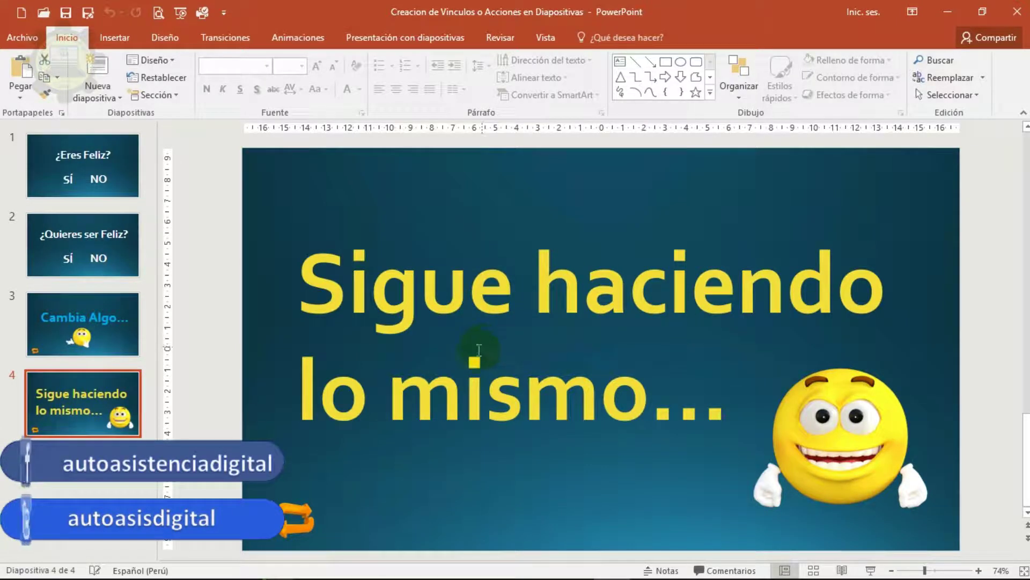
left_click(113, 176)
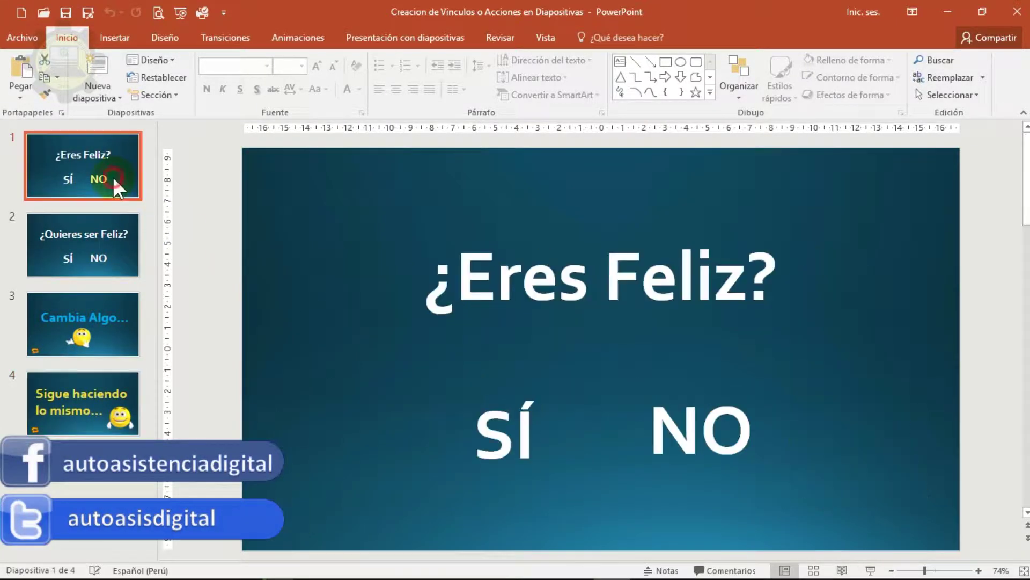
left_click(671, 407)
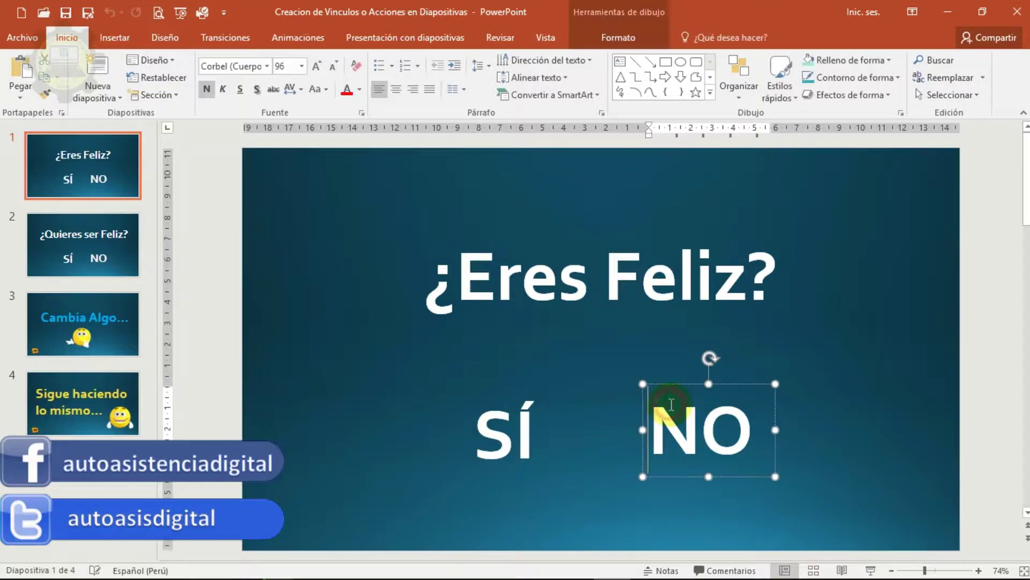
left_click(103, 250)
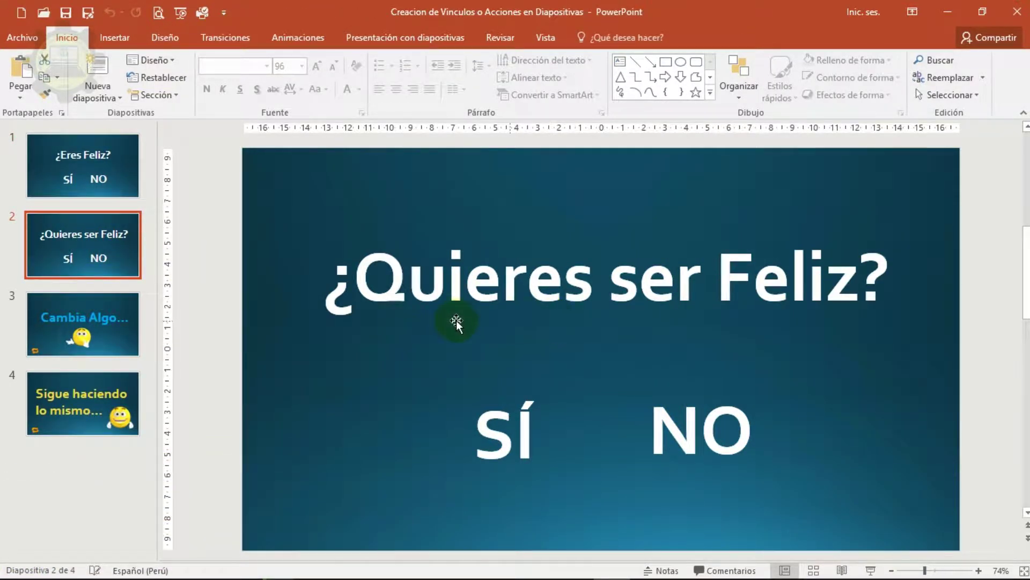
left_click(521, 426)
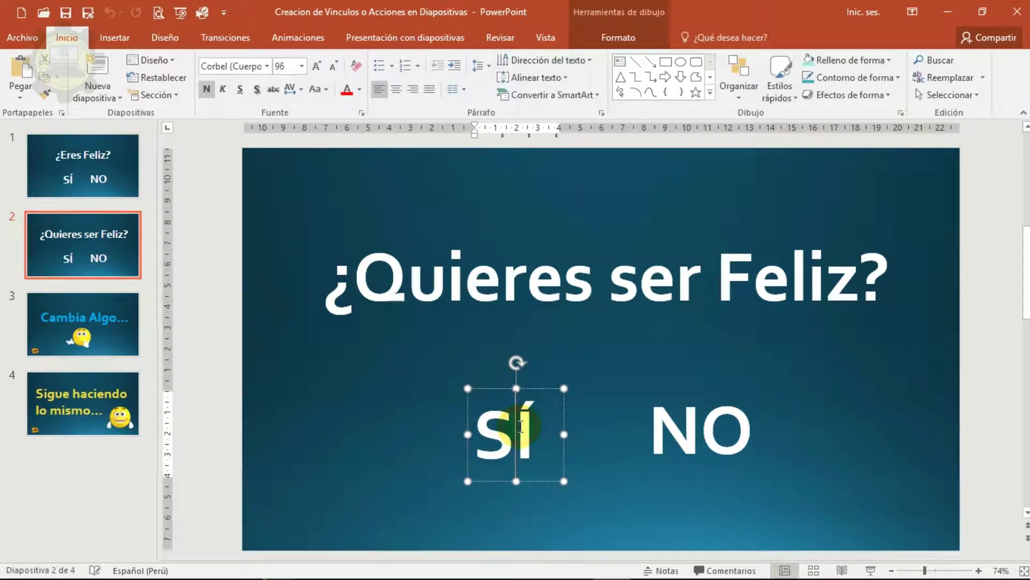
left_click(101, 342)
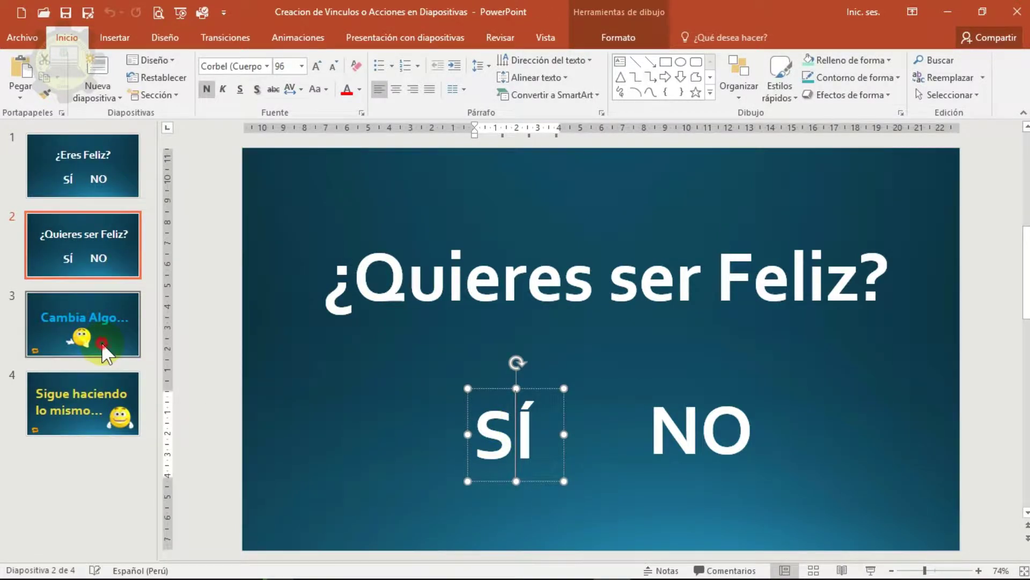
left_click(110, 259)
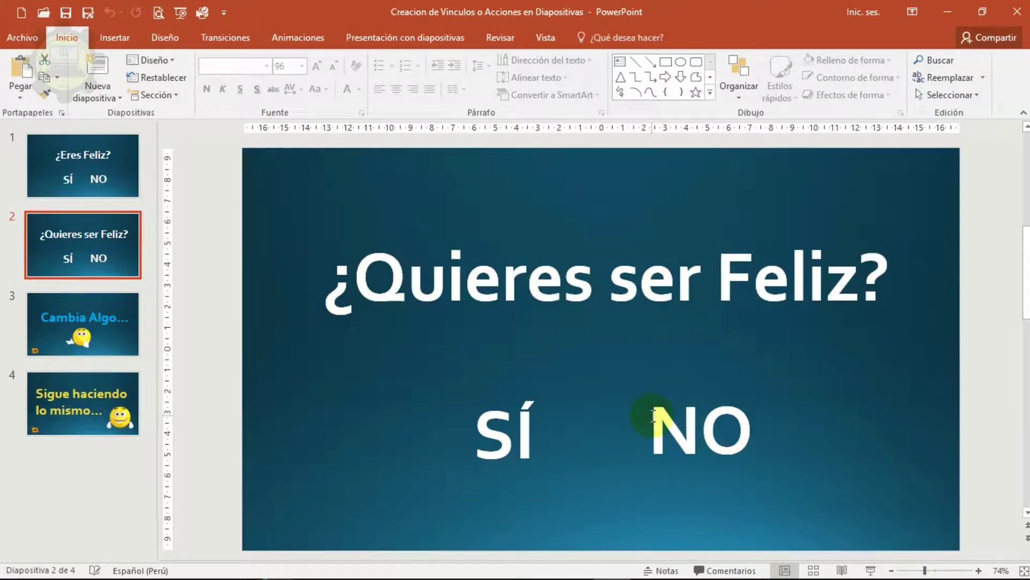
left_click(52, 414)
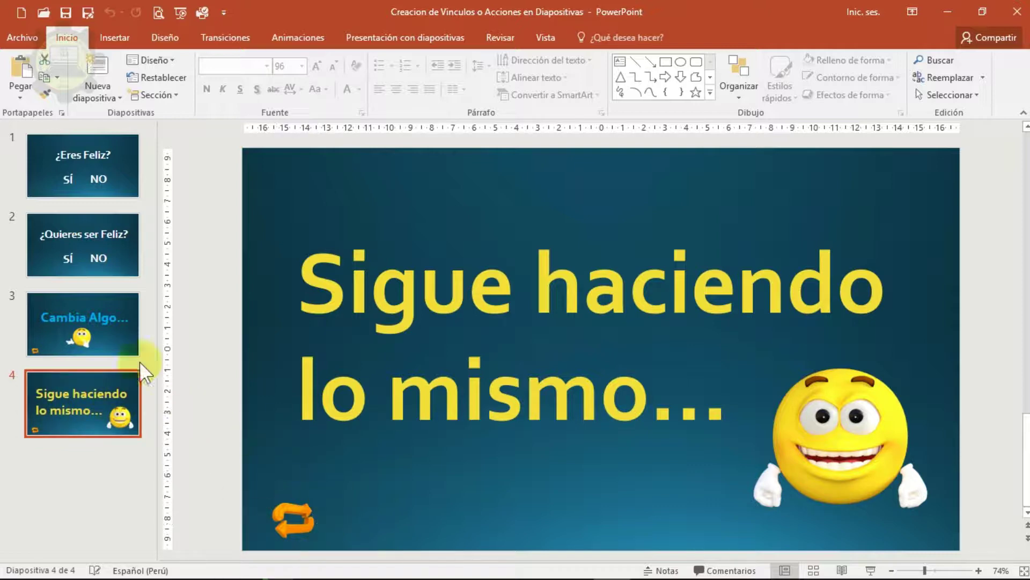
left_click(121, 349)
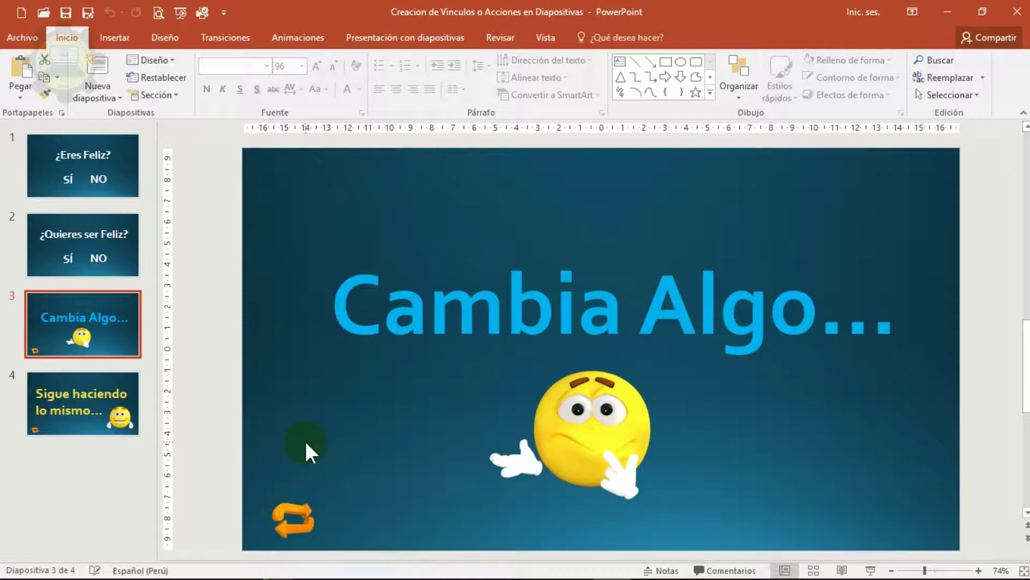
left_click(49, 154)
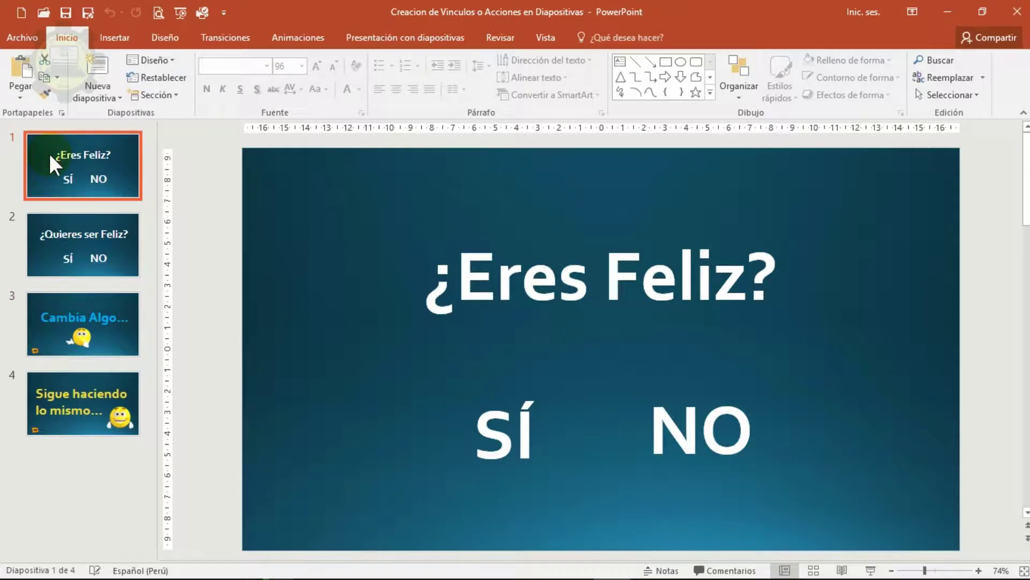
Step: Select the SÍ answer text box on the ¿Eres Feliz? slide
left_click(62, 44)
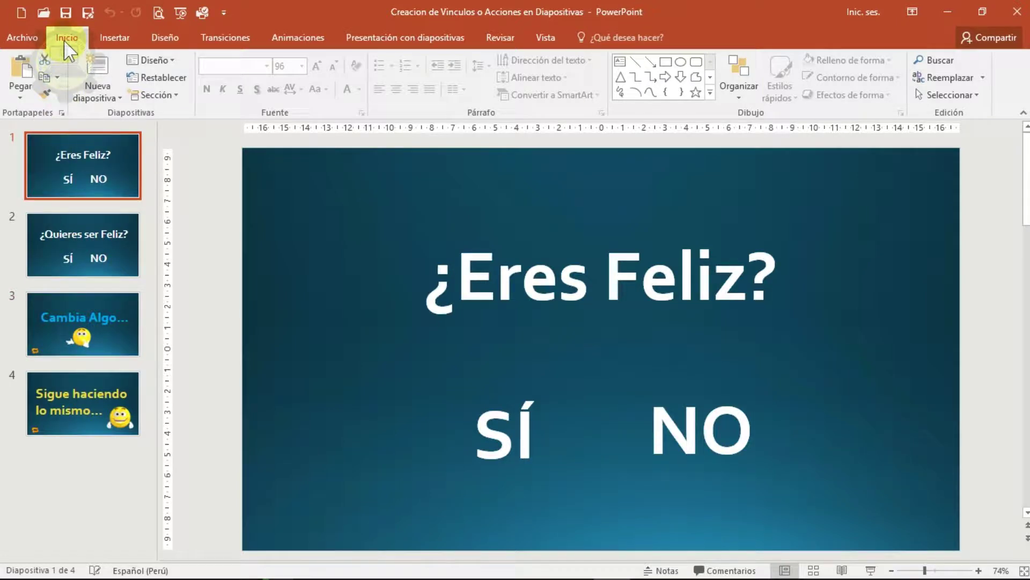
left_click(106, 39)
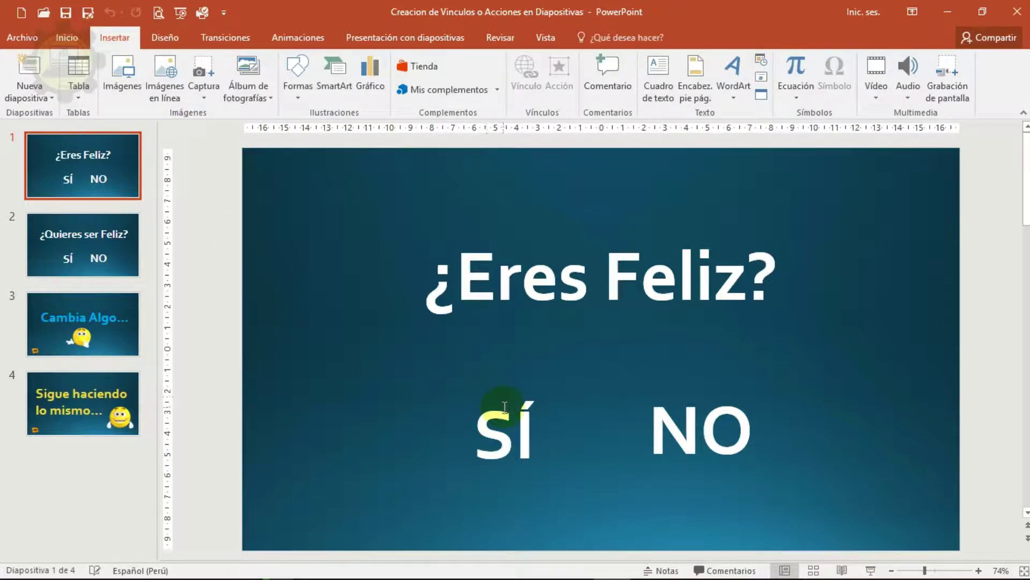
left_click_drag(413, 367, 607, 510)
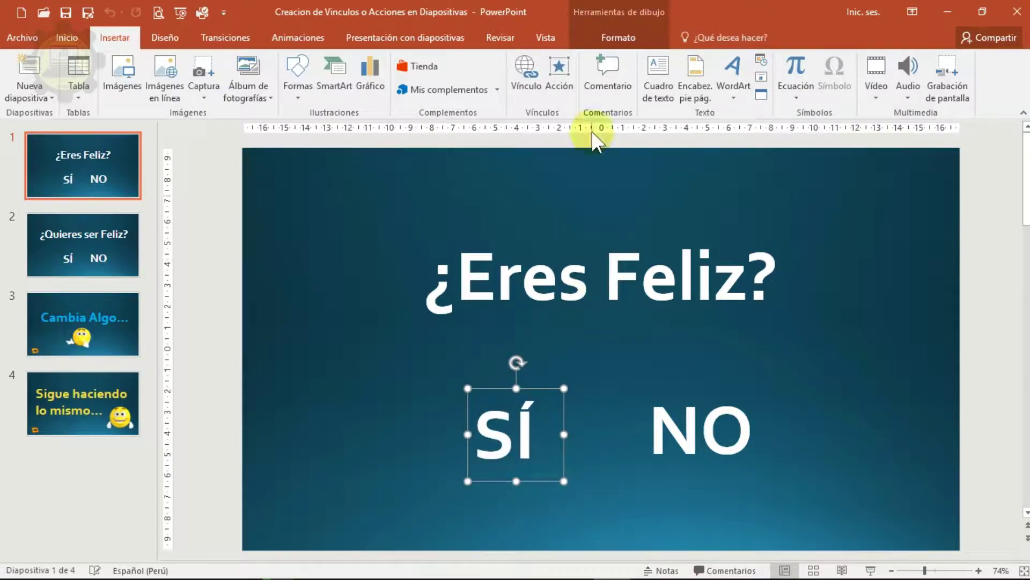
left_click(620, 499)
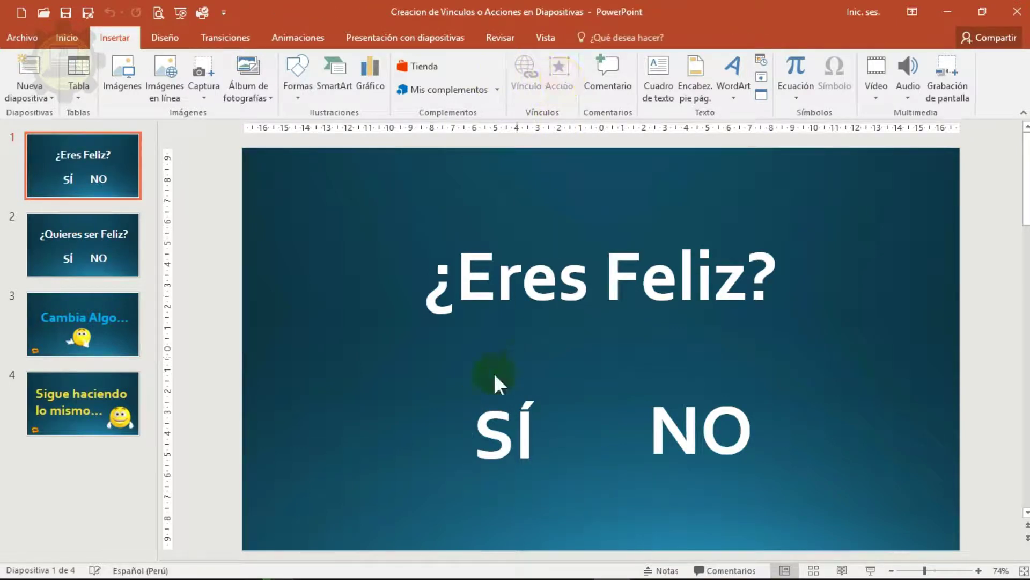
left_click_drag(405, 362, 600, 543)
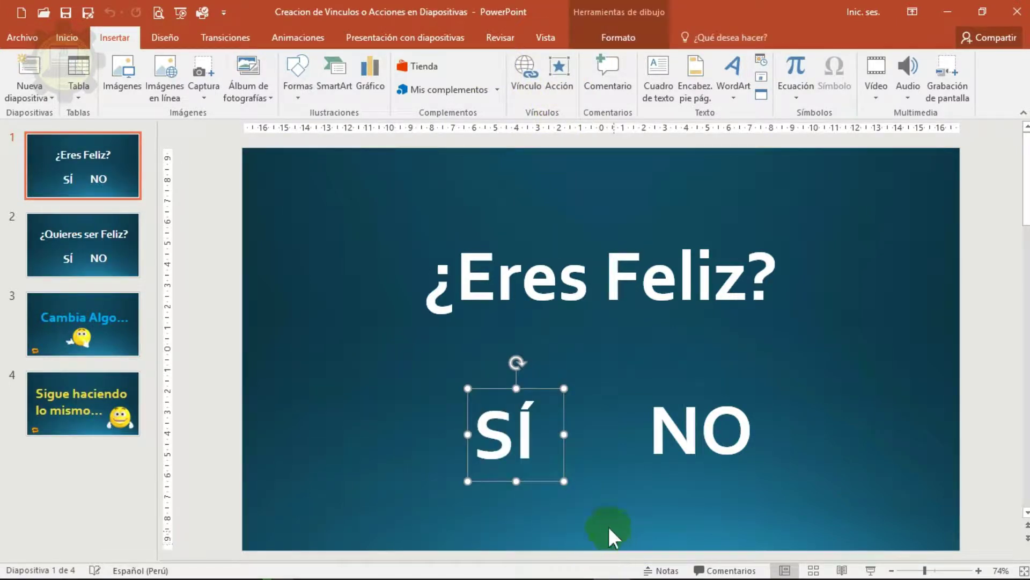
Step: Give SÍ a mouse-click hyperlink to Última diapositiva, leaving hover with no action
left_click(562, 68)
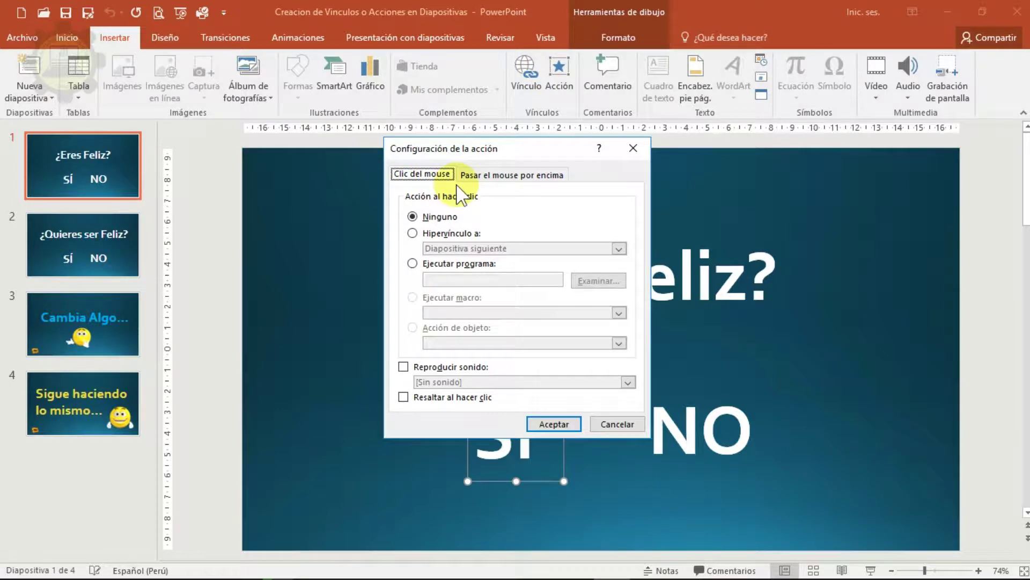
left_click(539, 177)
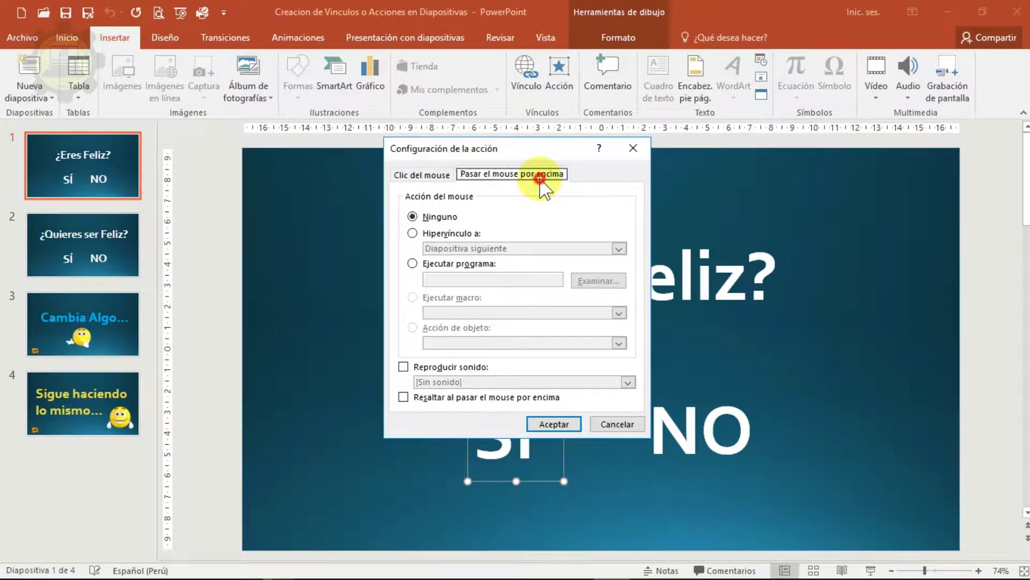
left_click(414, 219)
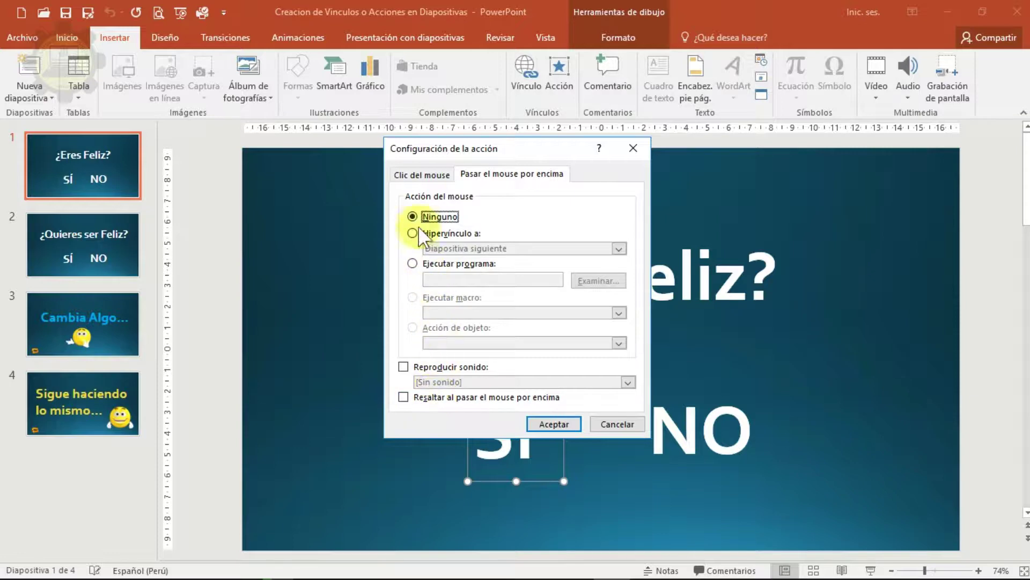
left_click(414, 175)
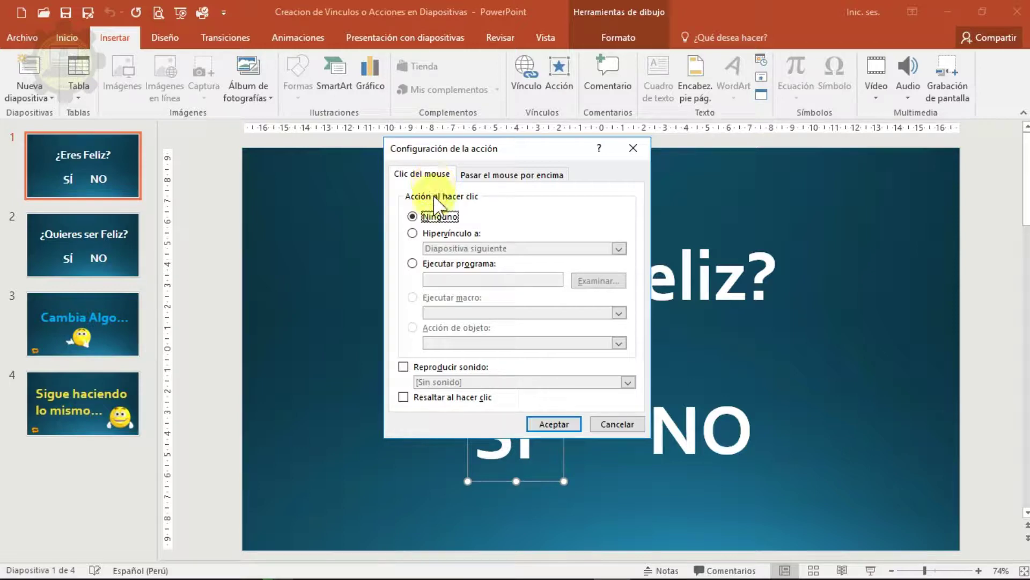
left_click(439, 232)
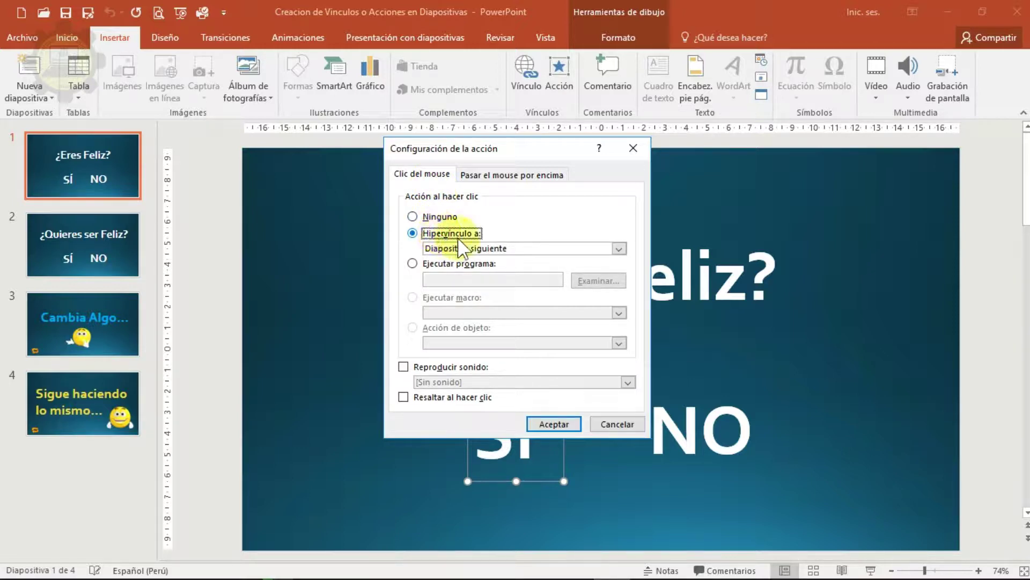
left_click(615, 249)
left_click(476, 308)
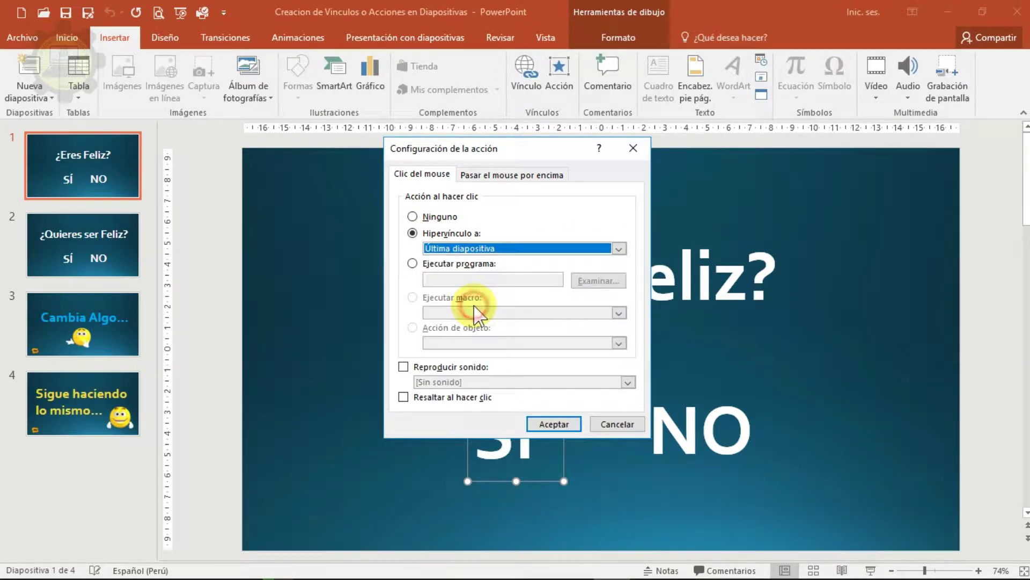
left_click(566, 417)
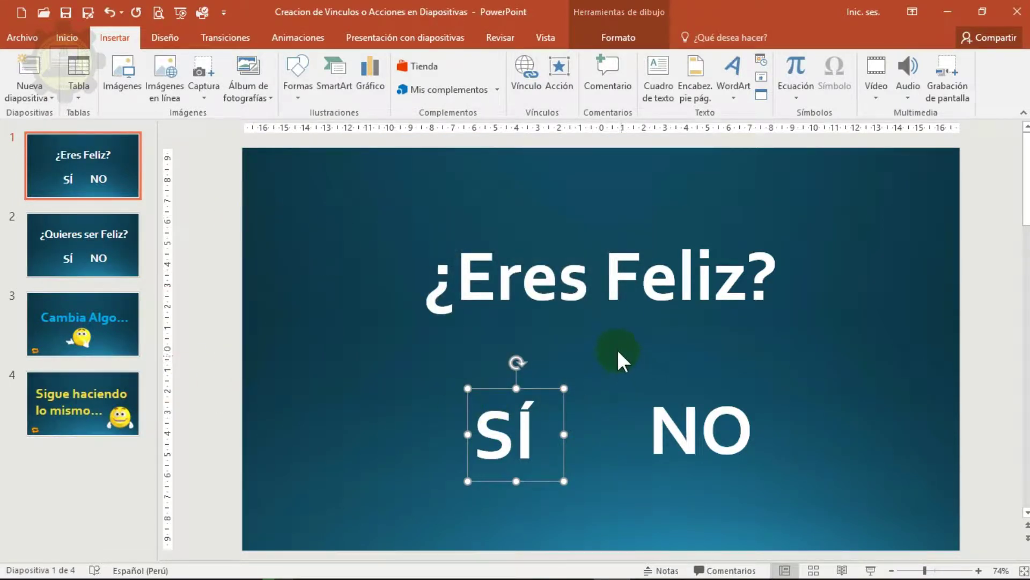
Step: Link the NO answer on ¿Eres Feliz? to Diapositiva siguiente on click
left_click_drag(616, 348, 784, 502)
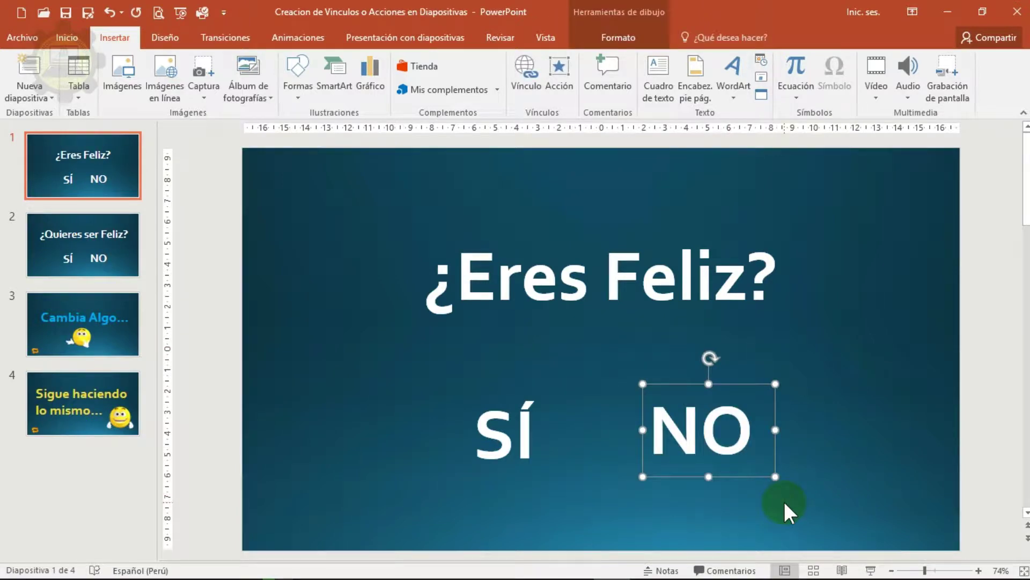
left_click(566, 86)
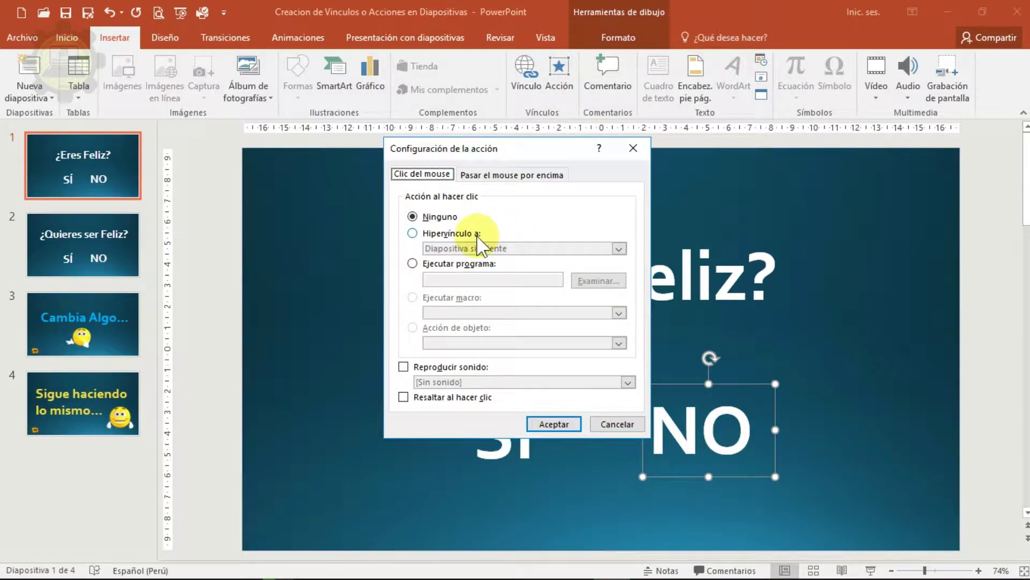
left_click(473, 234)
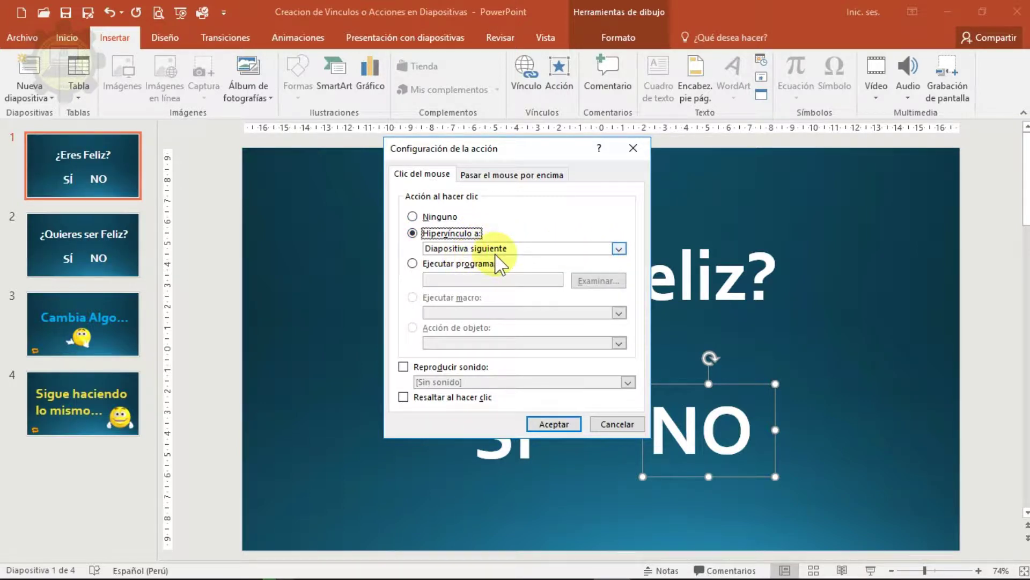
left_click(559, 423)
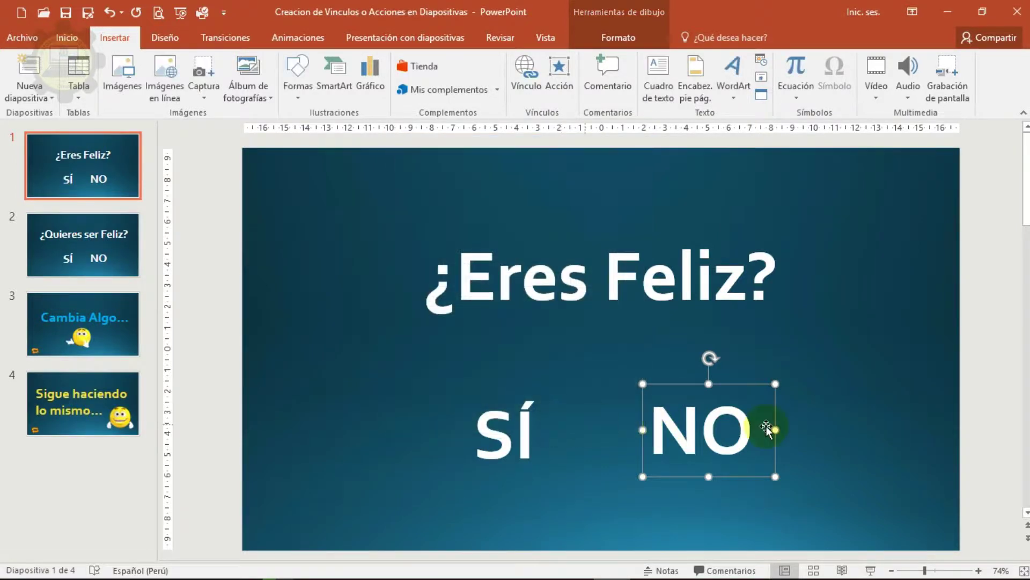
Step: On slide 2, hyperlink the SÍ text box to Diapositiva siguiente on click
left_click(129, 269)
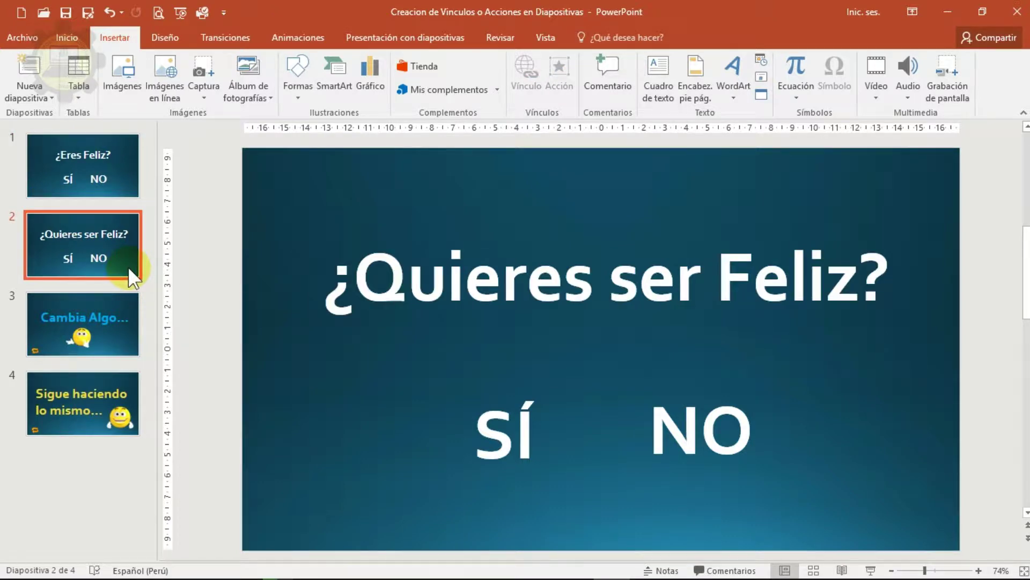
left_click(444, 397)
left_click_drag(424, 355, 587, 513)
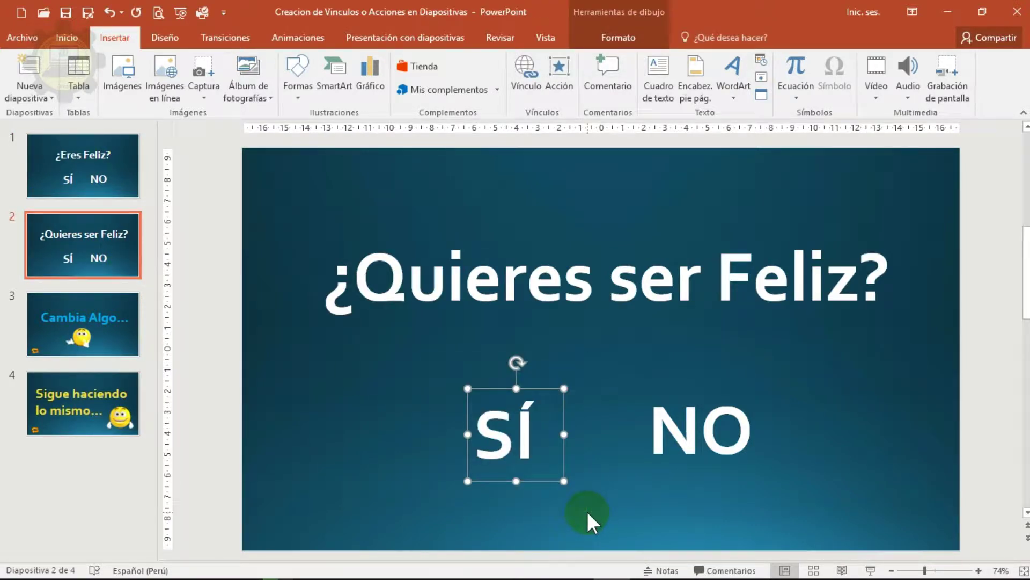
left_click(570, 82)
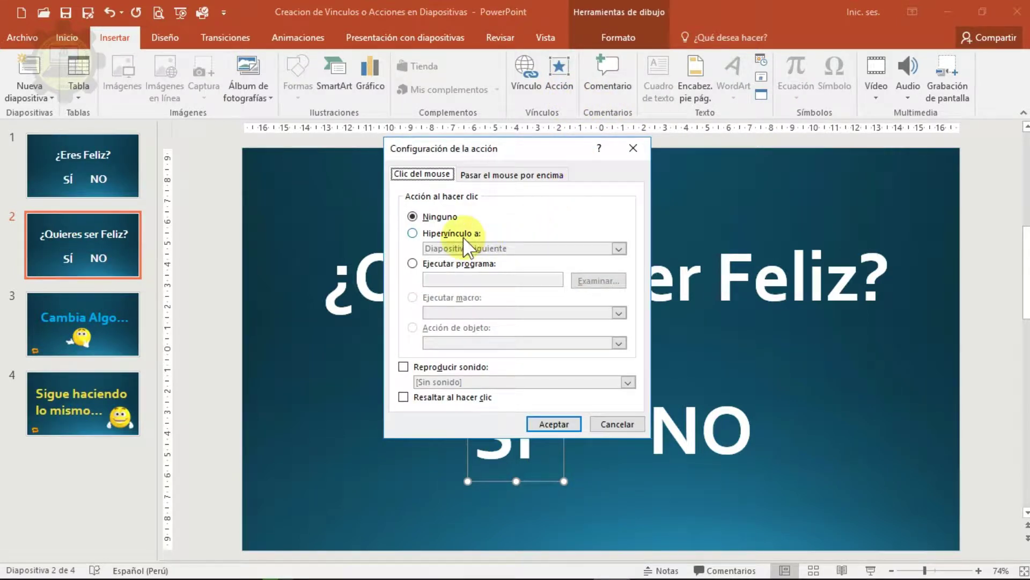
left_click(465, 236)
left_click(554, 424)
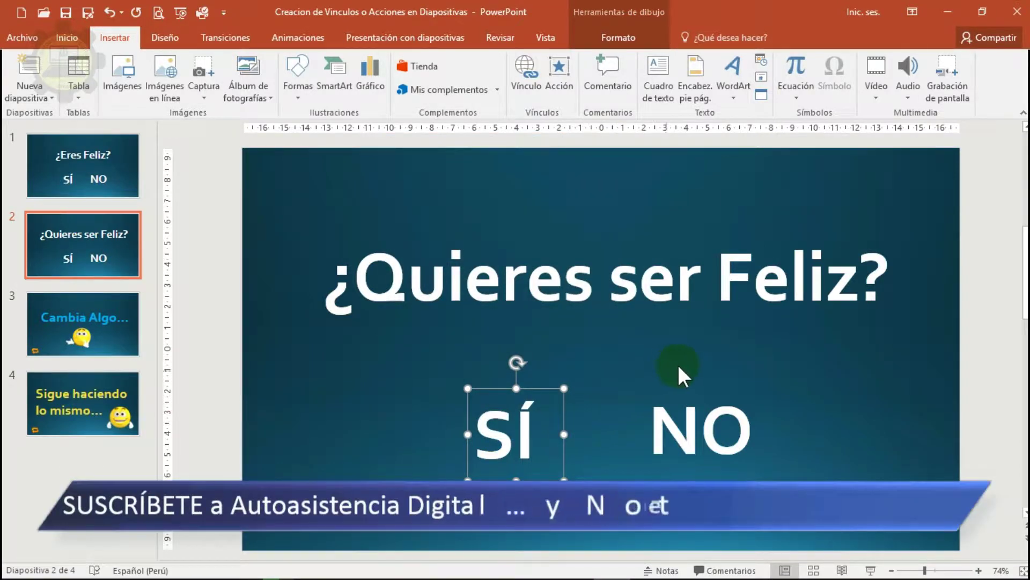
left_click(884, 379)
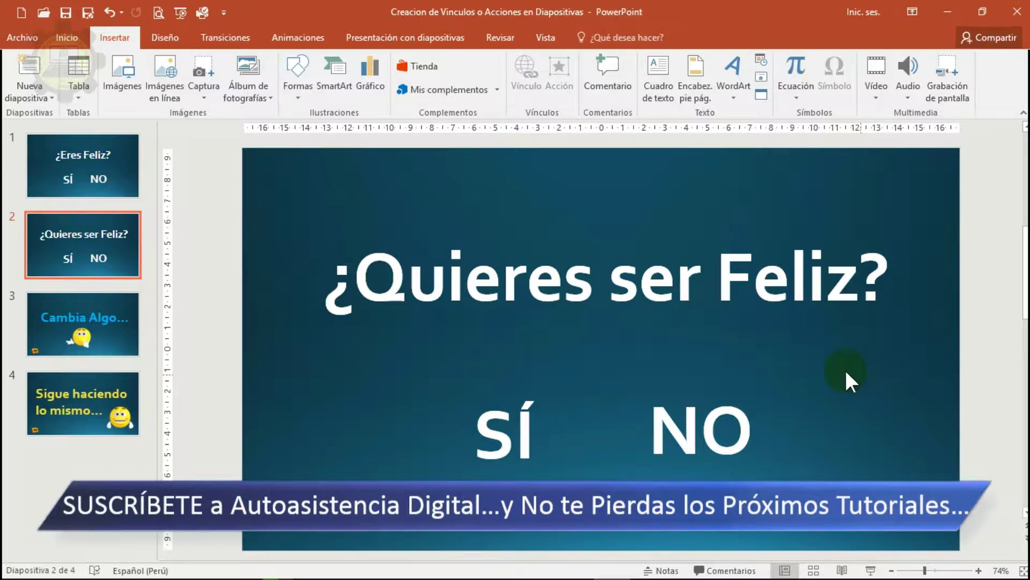
Step: Hyperlink slide 2's NO text box to Última diapositiva, then go to the Cambia Algo... slide
mouse_move(839, 369)
left_mouse_down()
mouse_move(620, 478)
mouse_move(615, 513)
left_mouse_up()
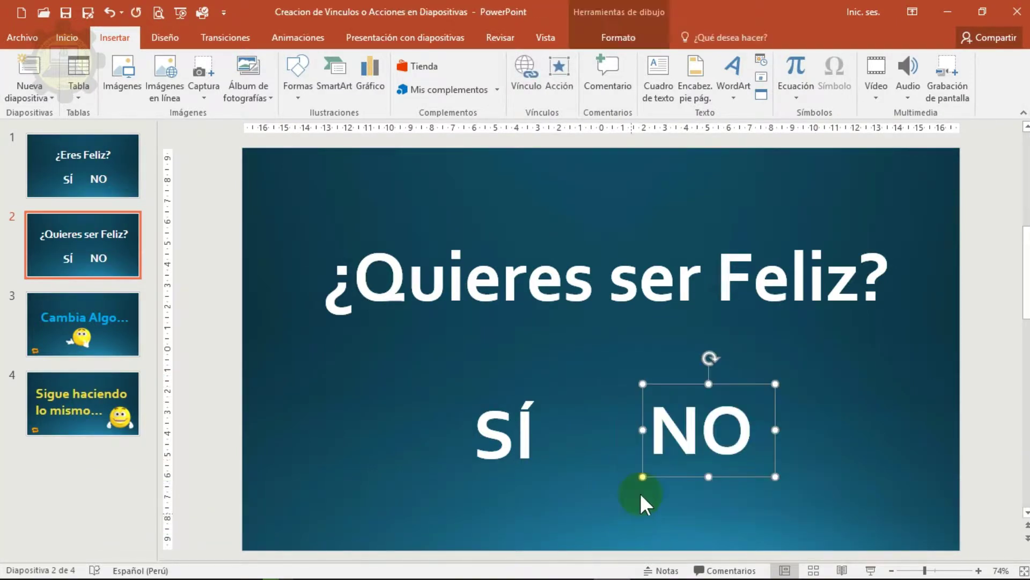
left_click(565, 81)
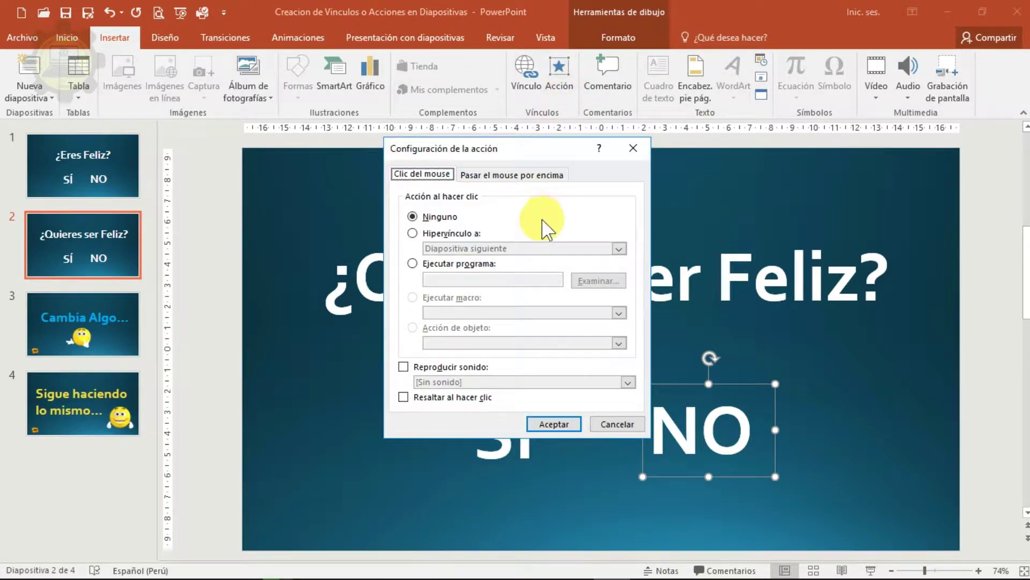
left_click(460, 233)
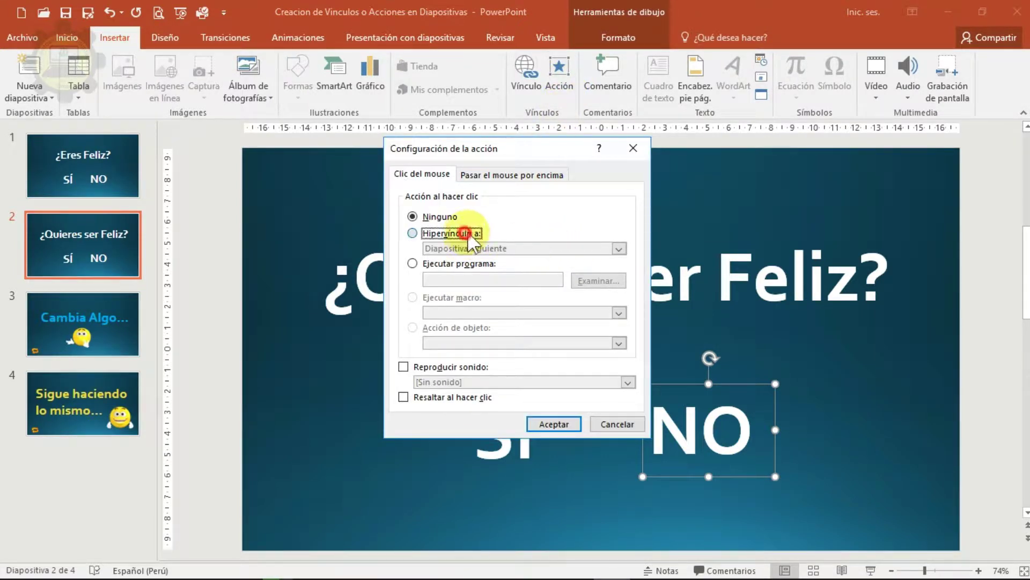
left_click(619, 248)
left_click(520, 302)
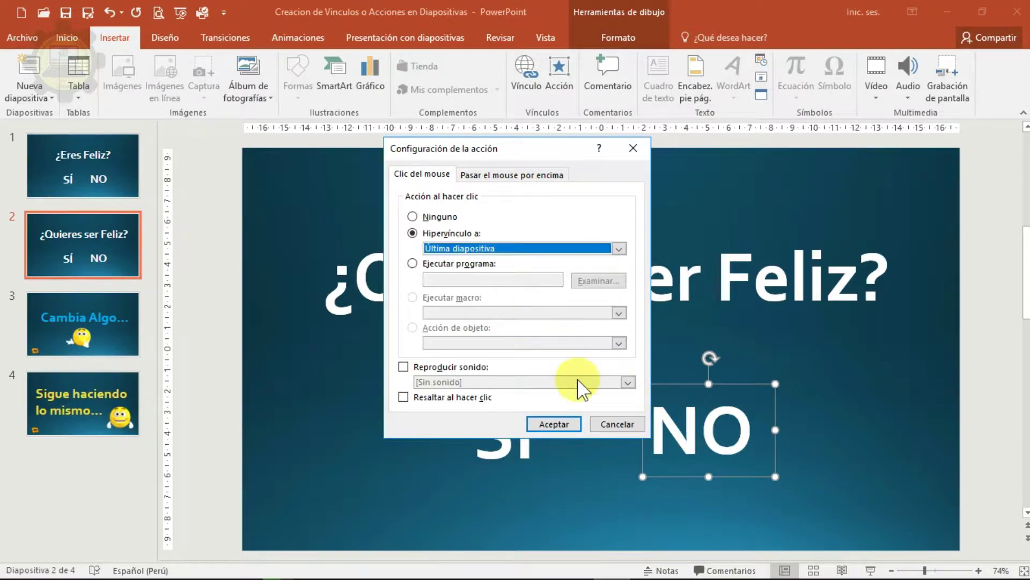
left_click(554, 424)
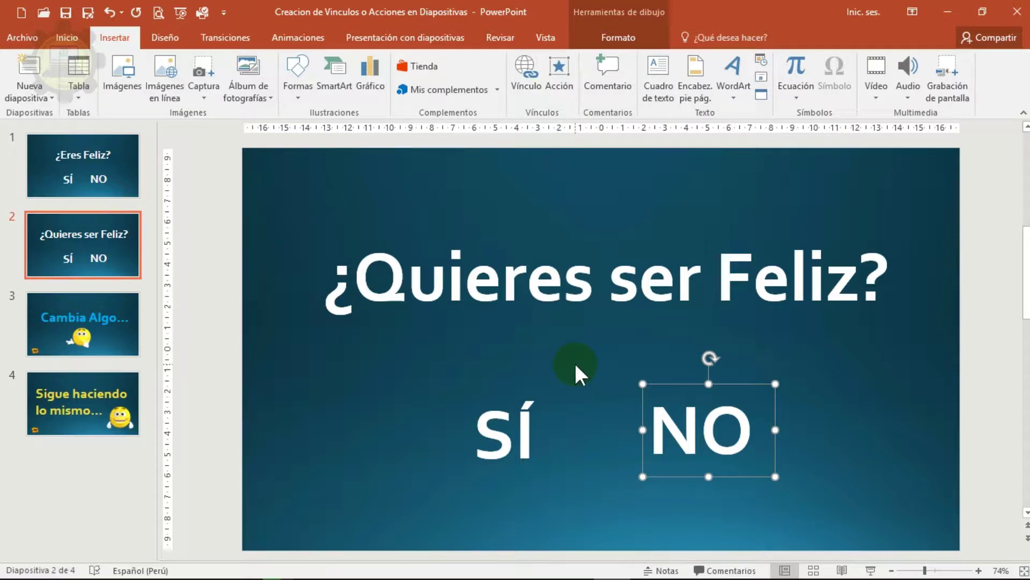
left_click(135, 339)
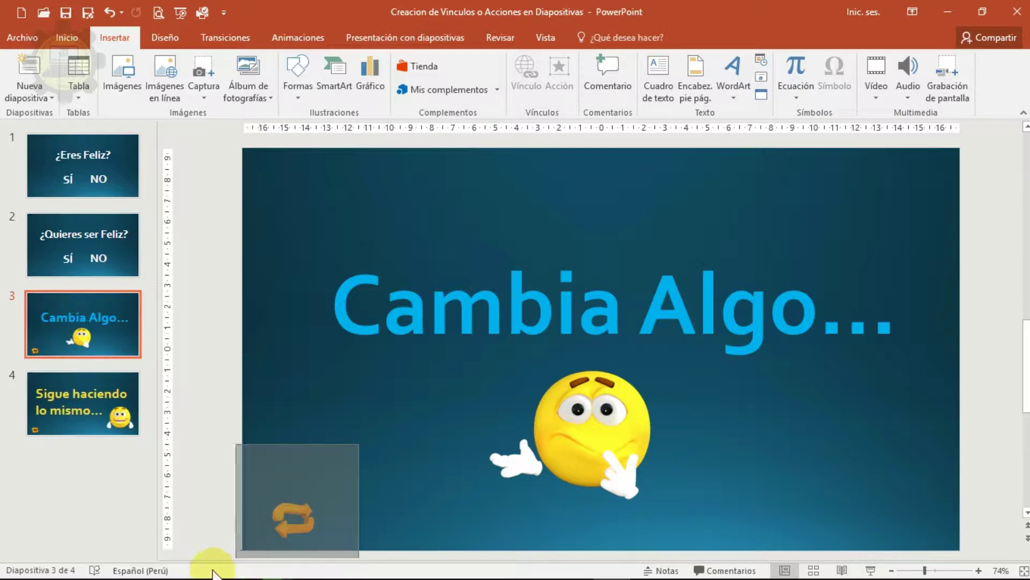
Step: Hyperlink the orange return icon on Cambia Algo... to Primera diapositiva
left_click_drag(358, 445, 207, 561)
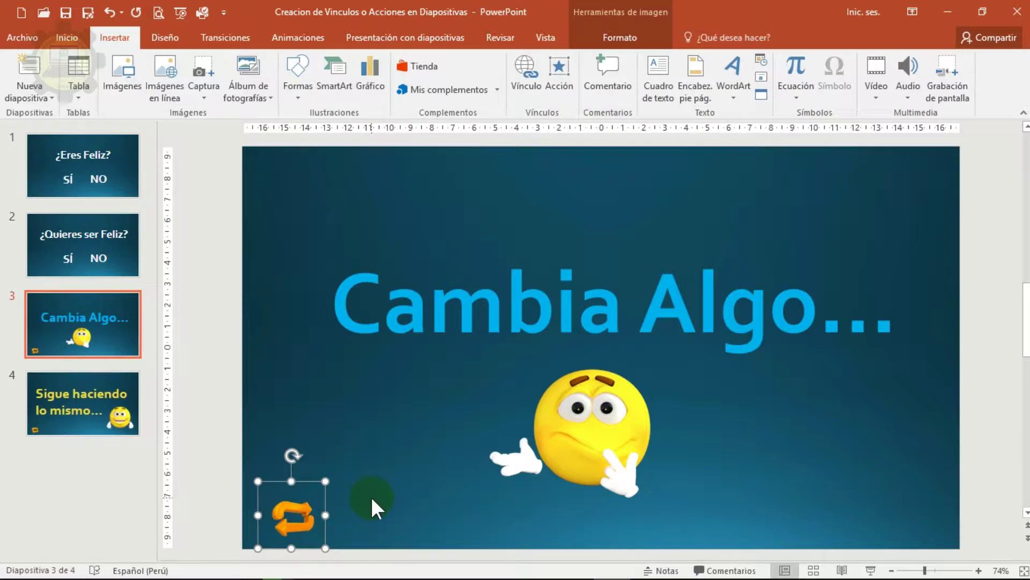
left_click(564, 80)
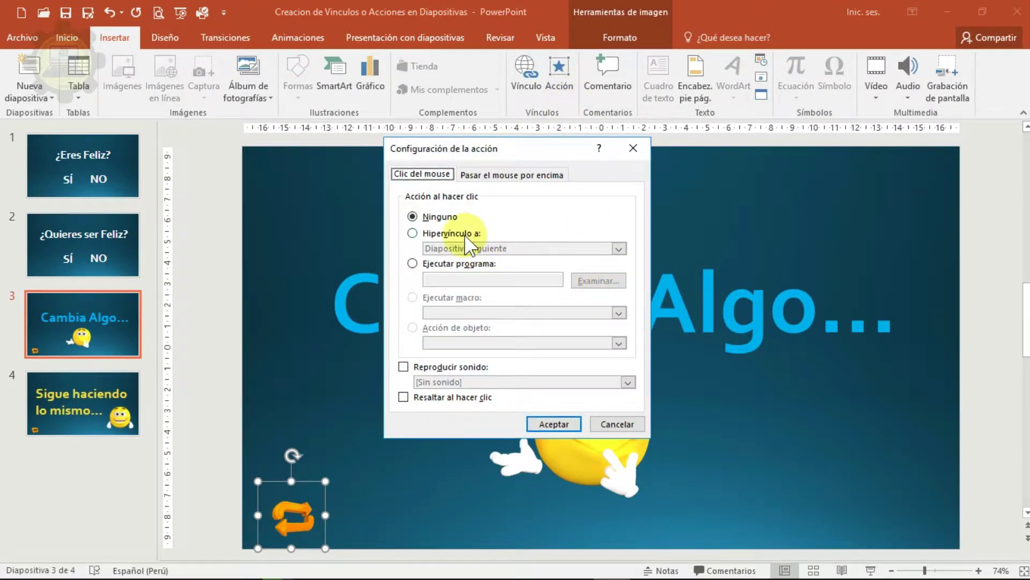
left_click(467, 232)
left_click(620, 249)
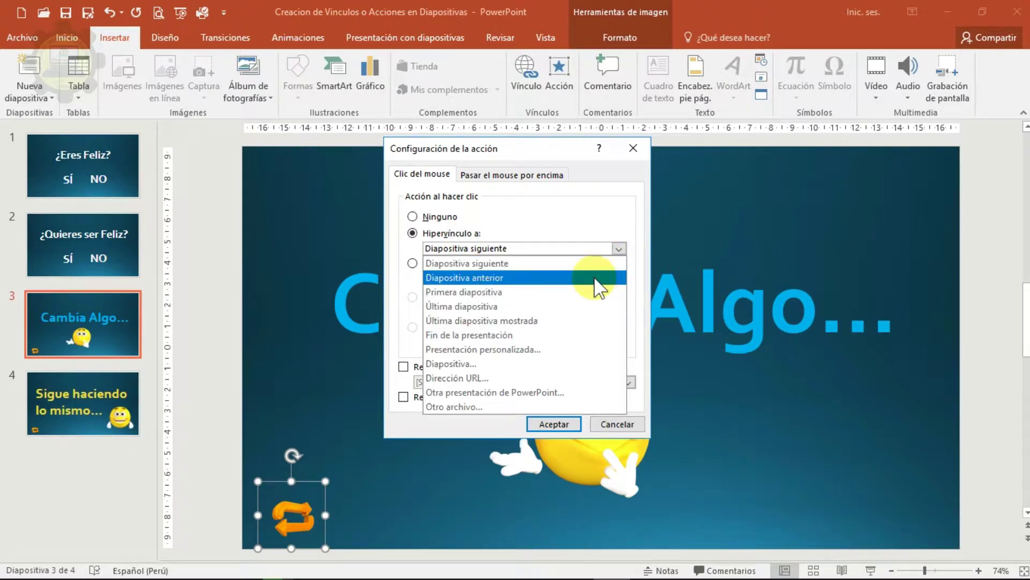
left_click(569, 292)
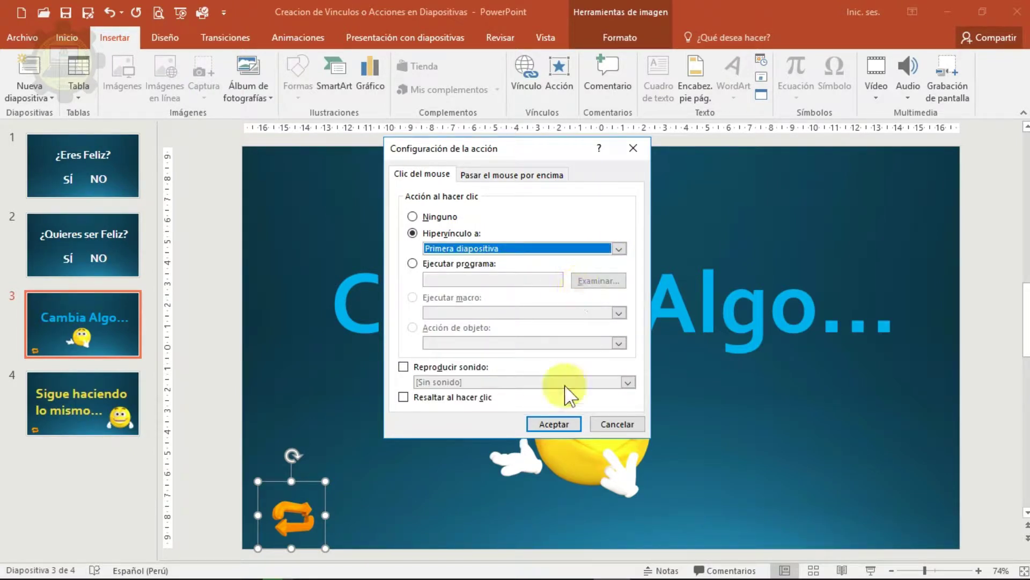
left_click(553, 424)
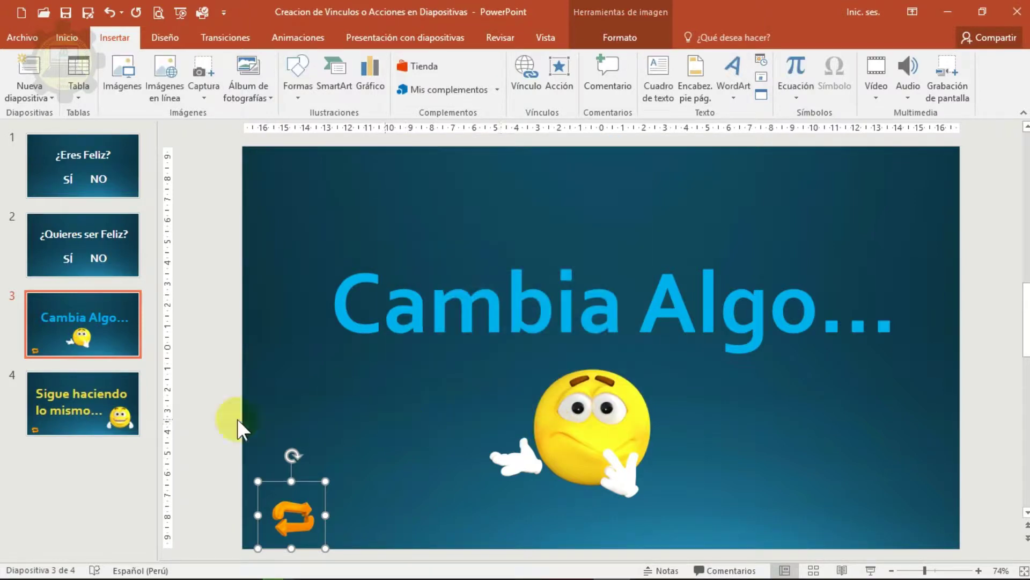
Step: Hyperlink the Sigue haciendo lo mismo... return icon to Primera diapositiva, then reselect slide 1
left_click(102, 410)
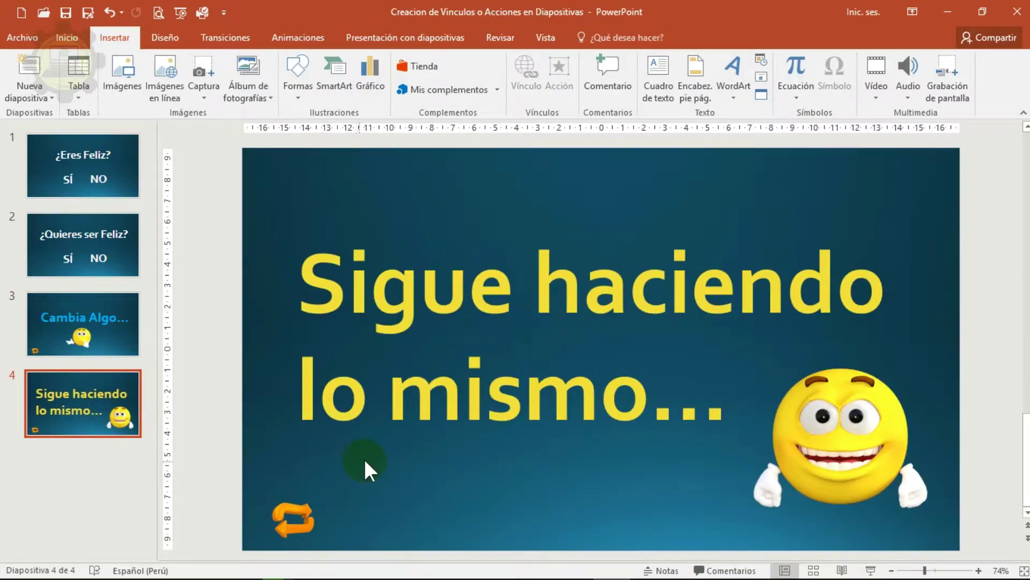
left_click_drag(360, 485, 239, 563)
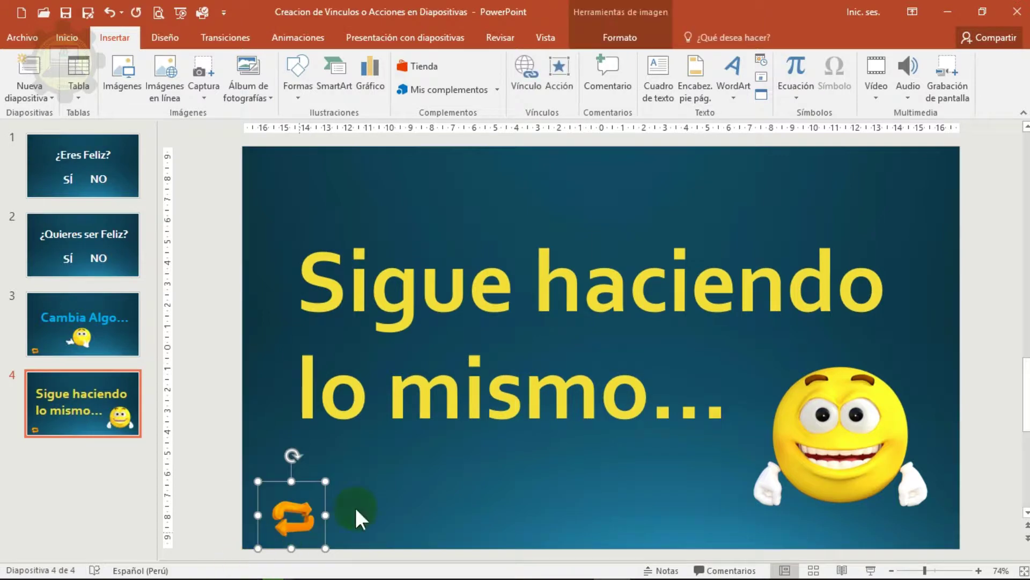
left_click(560, 78)
left_click(472, 241)
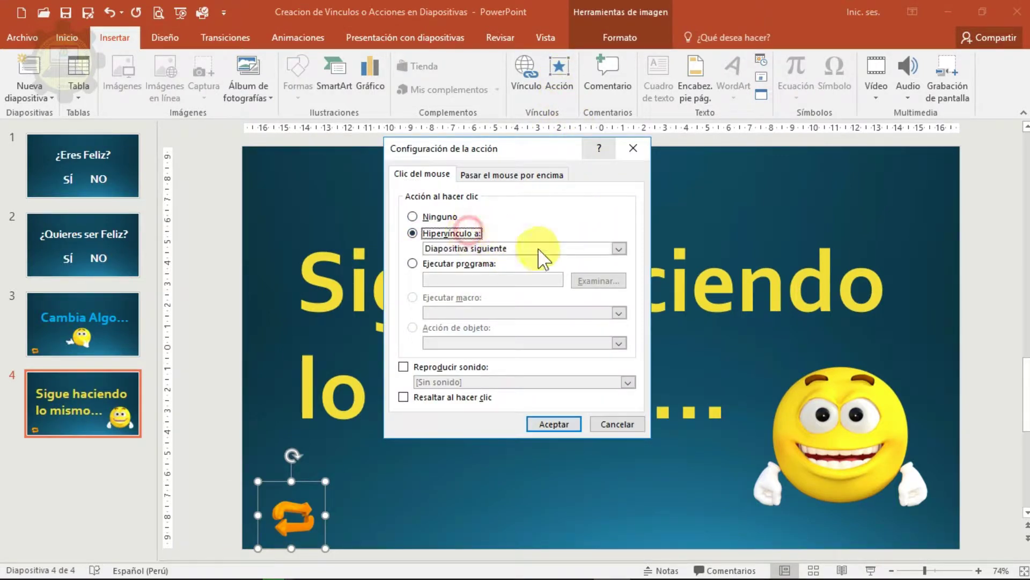
left_click(618, 248)
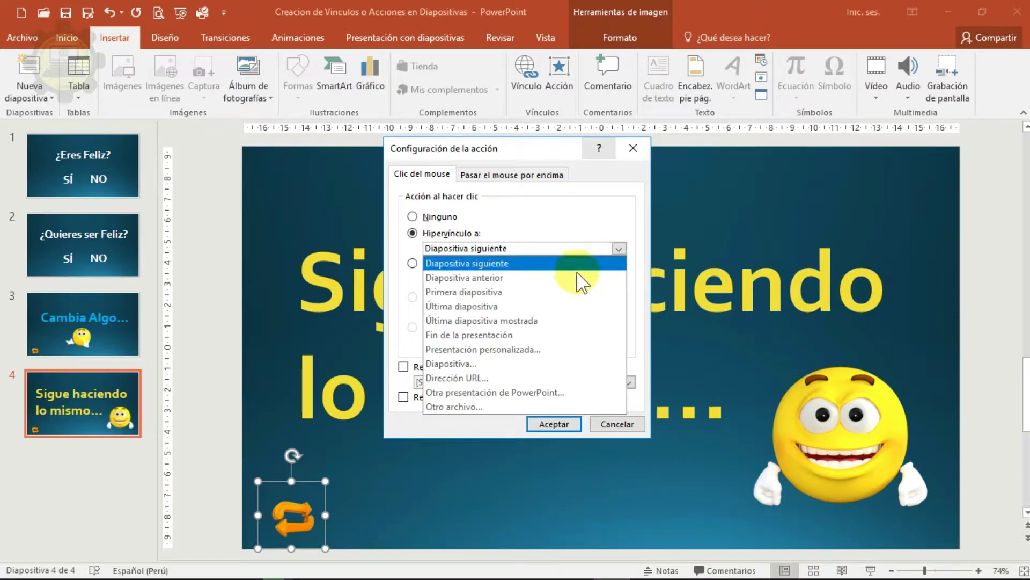
left_click(563, 292)
left_click(558, 419)
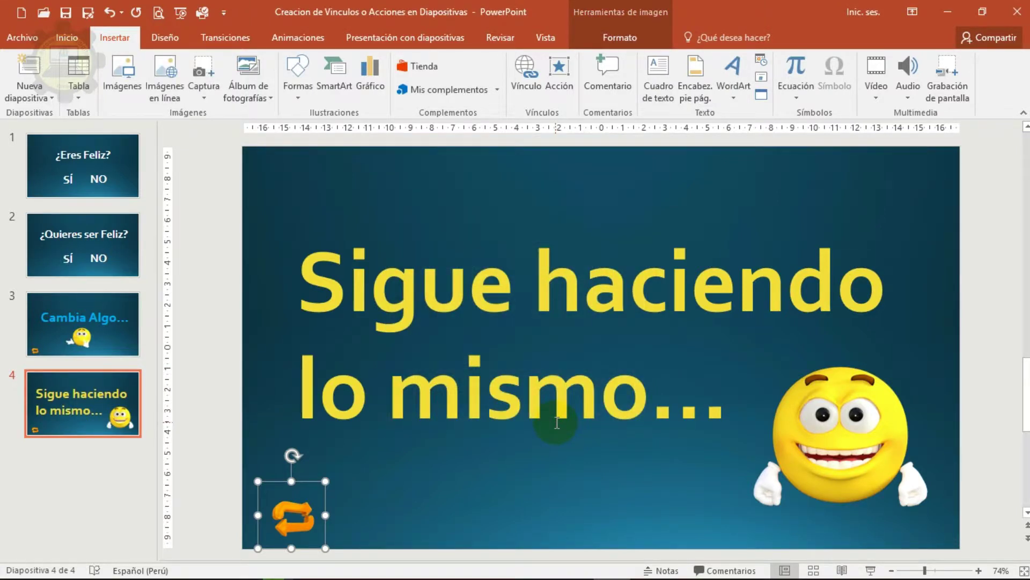
left_click(130, 148)
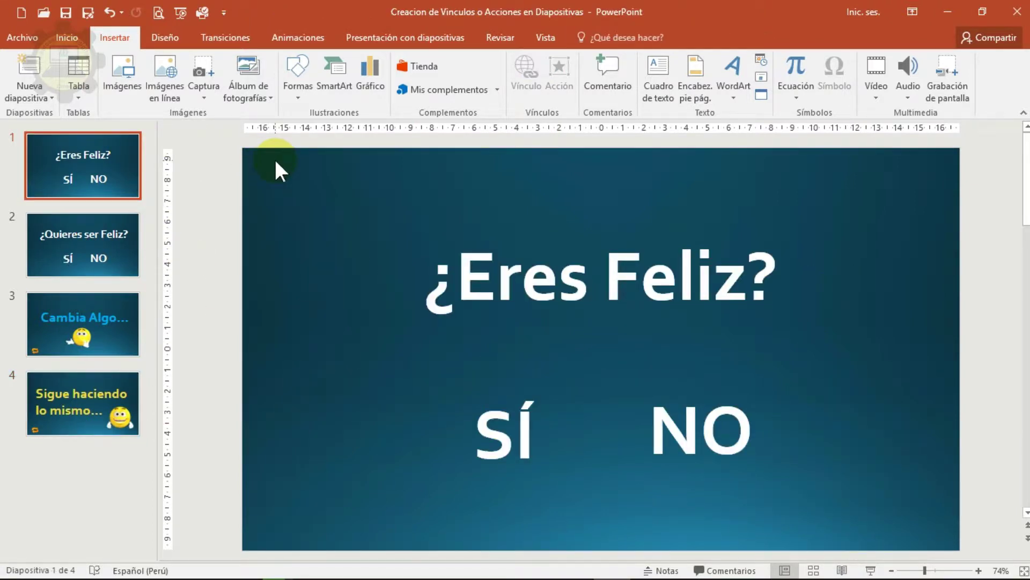
Step: Save, start the show from the beginning, and test SÍ and the return button
left_click(66, 11)
key("F5")
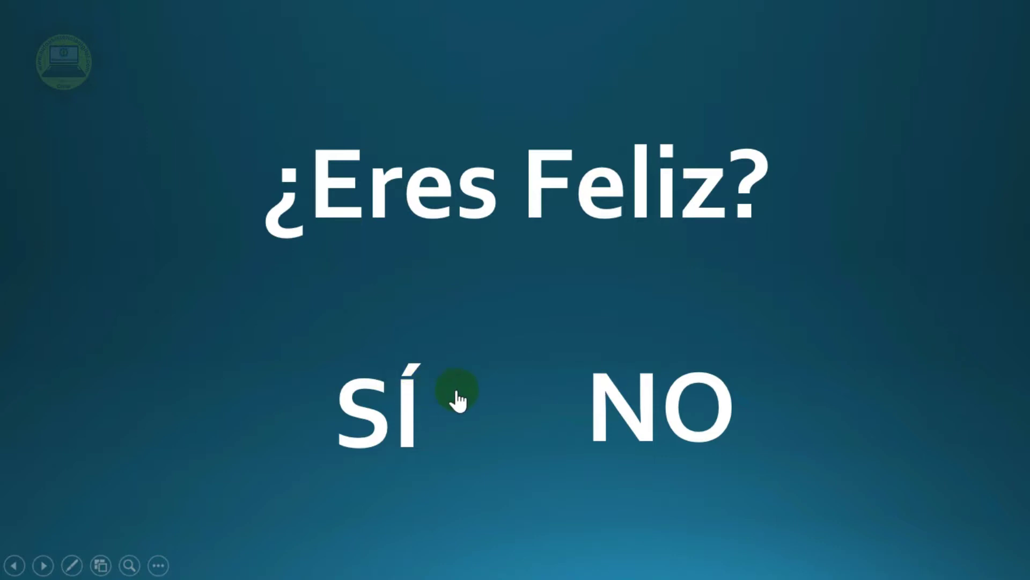
left_click(417, 394)
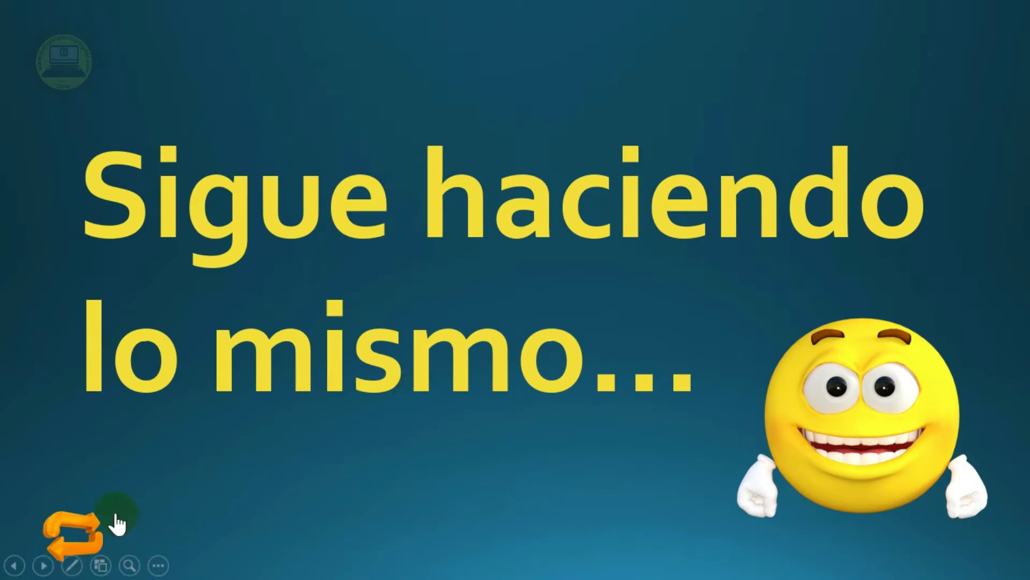
left_click(92, 519)
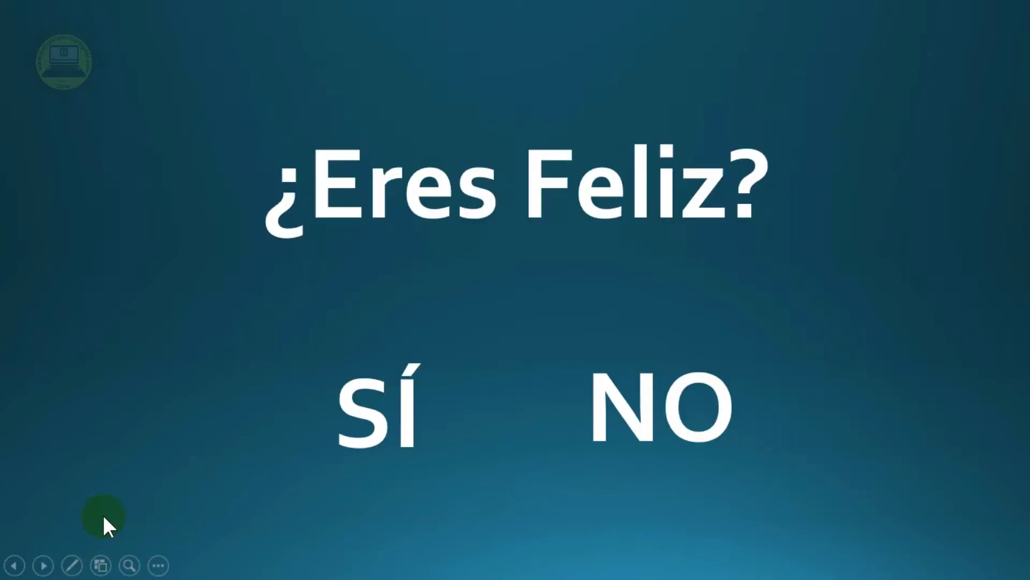
Step: Test the NO→SÍ and NO→NO paths with returns to start, then end the show
left_click(601, 377)
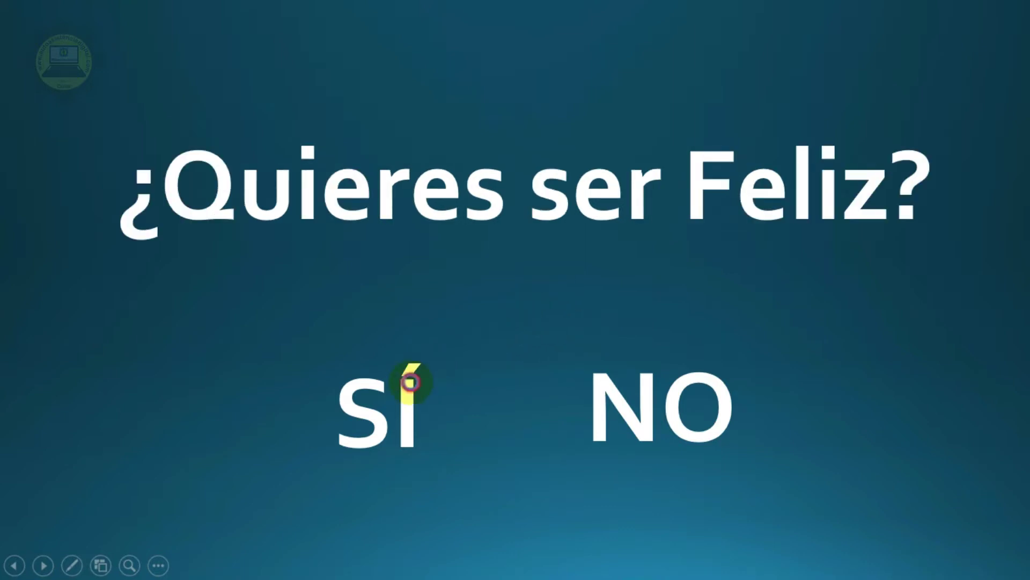
left_click(412, 382)
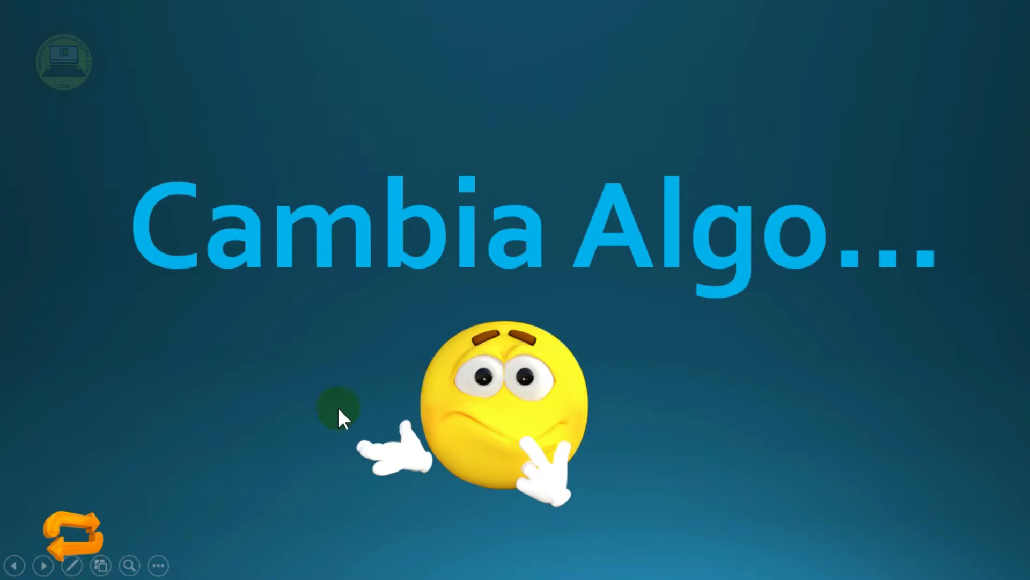
left_click(90, 523)
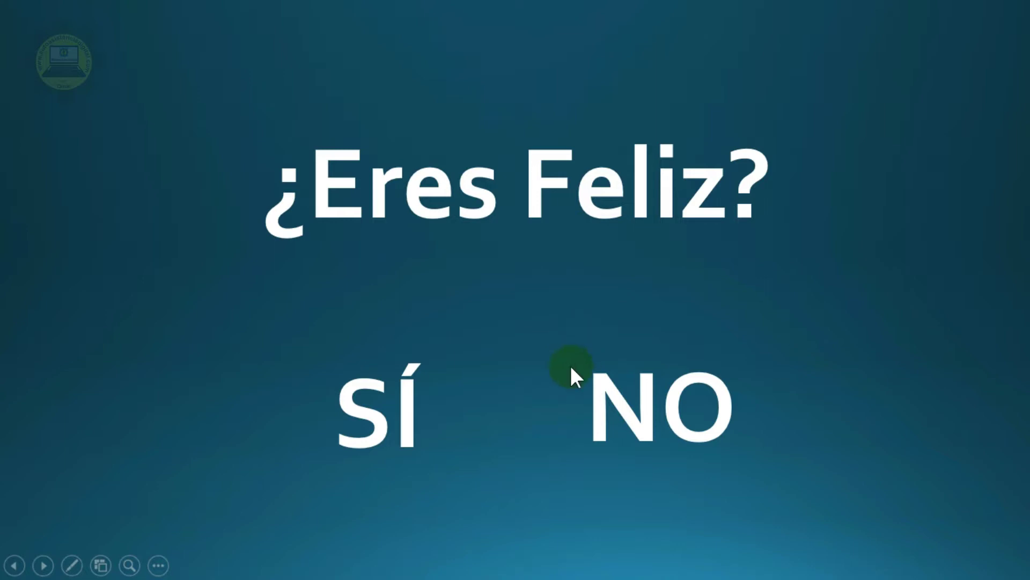
left_click(595, 396)
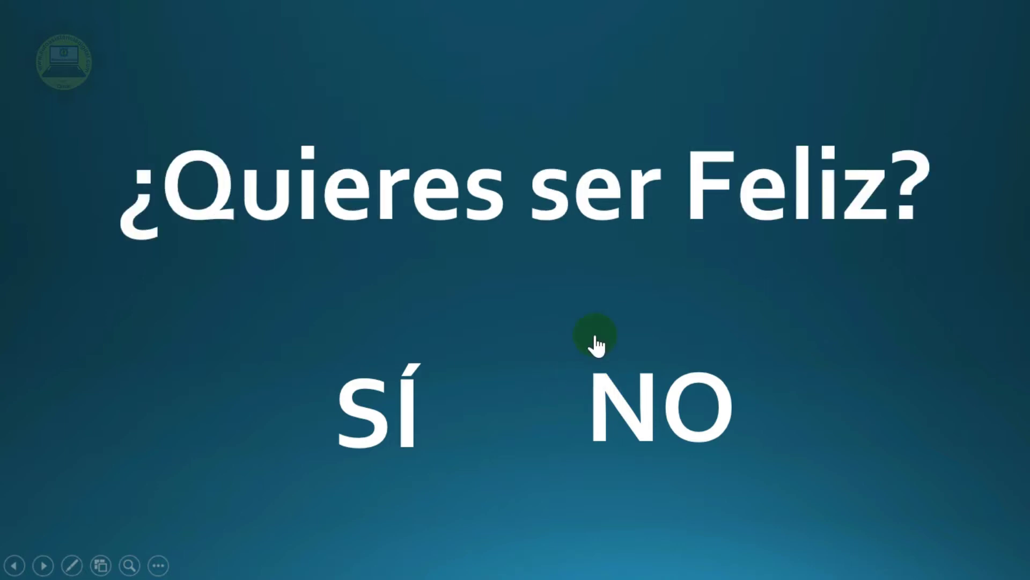
left_click(601, 387)
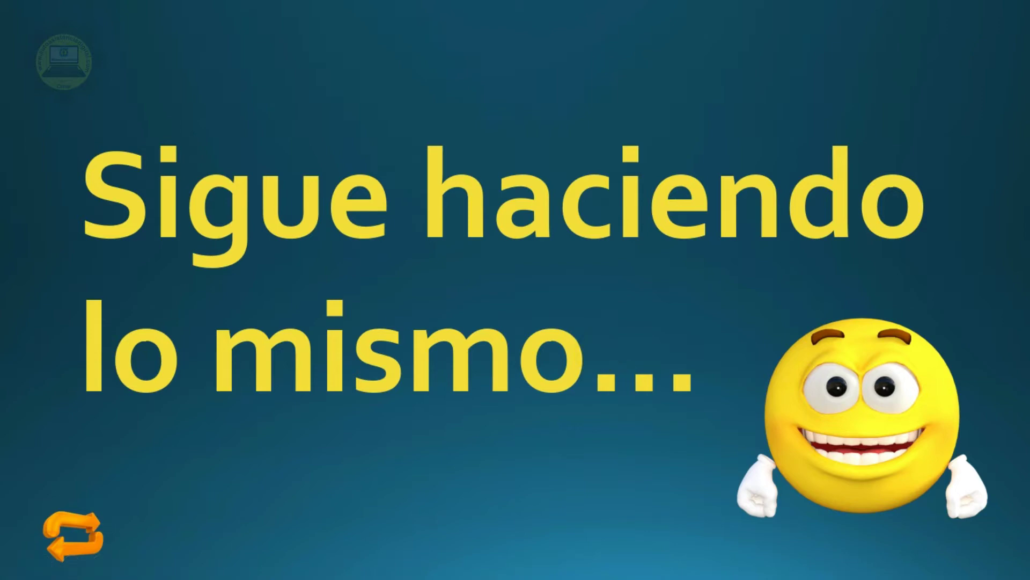
left_click(85, 513)
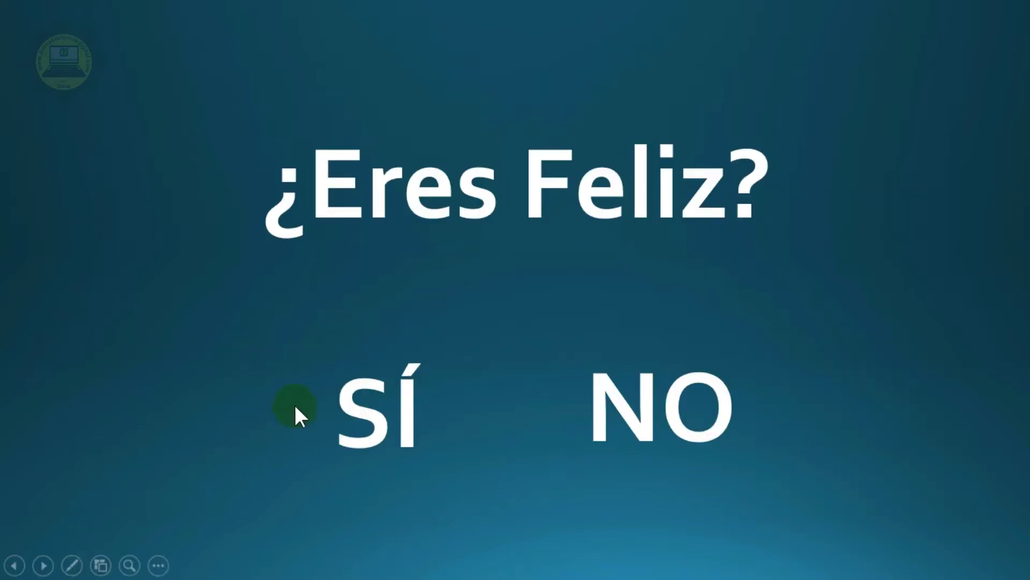
key("Escape")
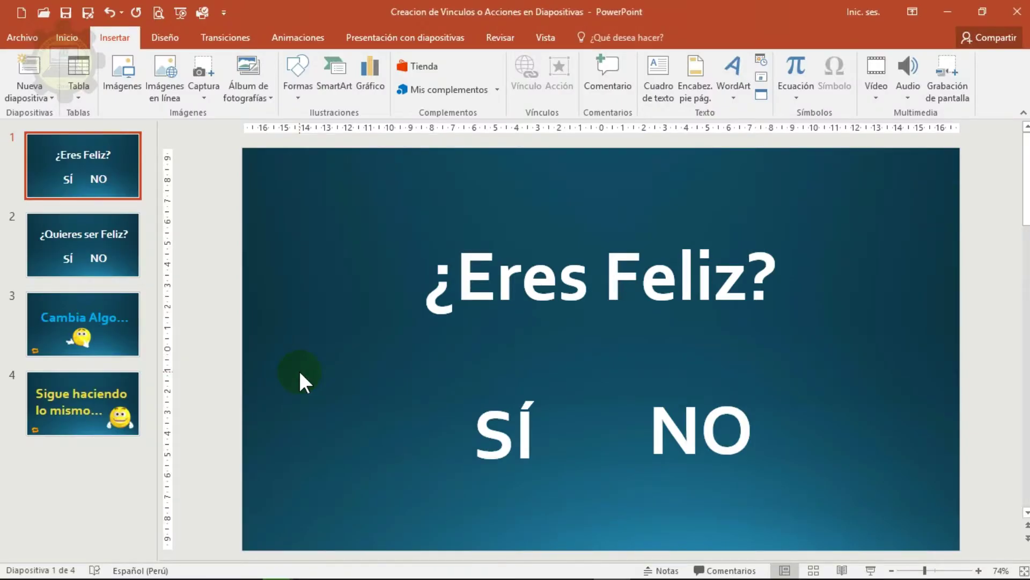
Step: Save to Escritorio as Presentación con diapositivas de PowerPoint, then close PowerPoint
left_click(31, 37)
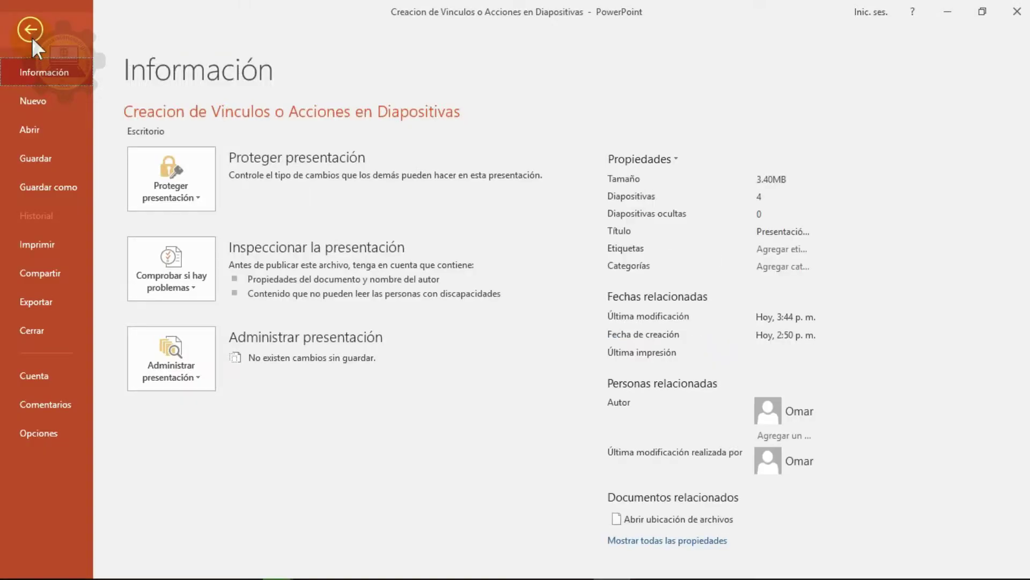
left_click(68, 189)
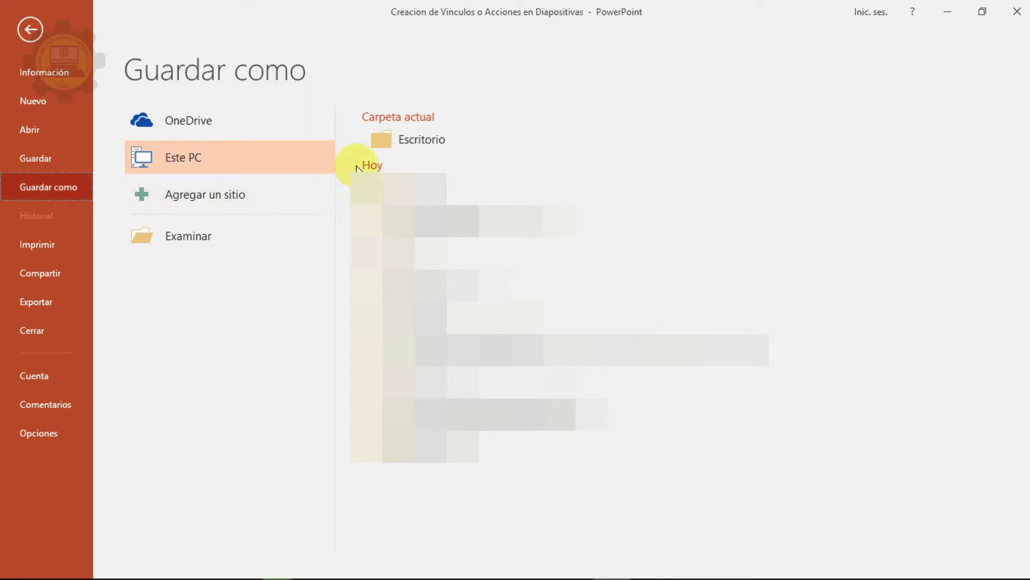
left_click(418, 139)
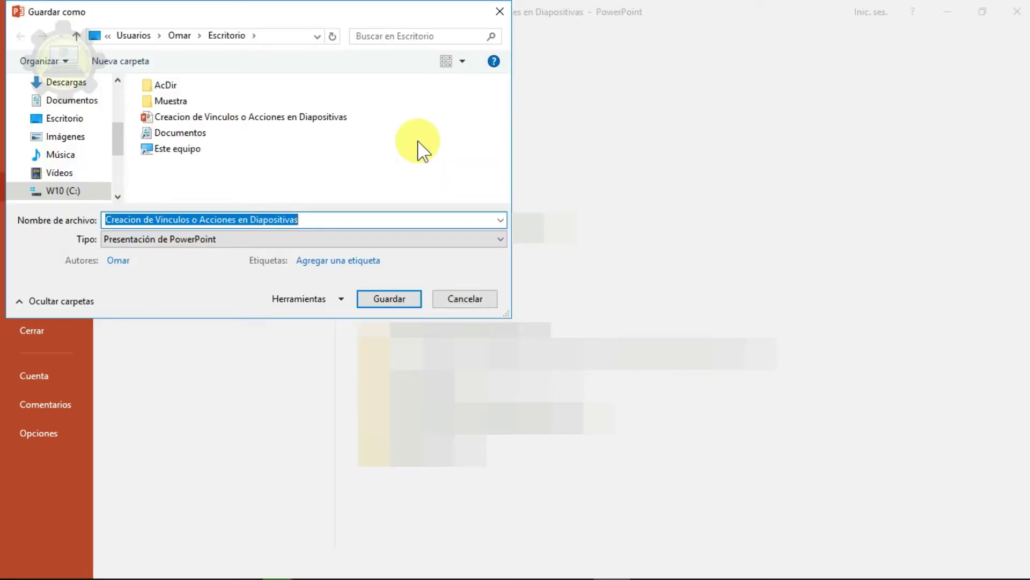
left_click(491, 240)
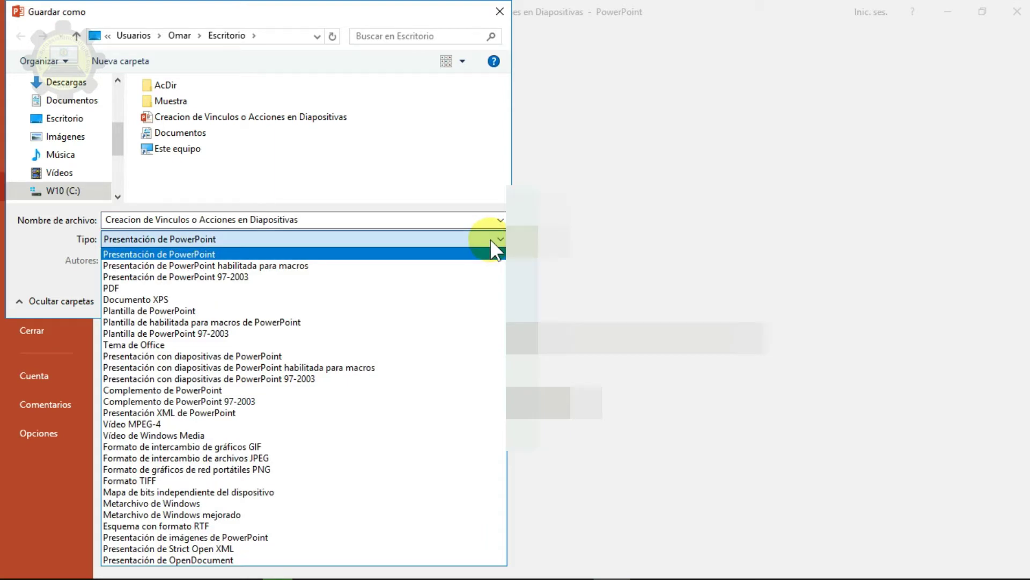
left_click(260, 356)
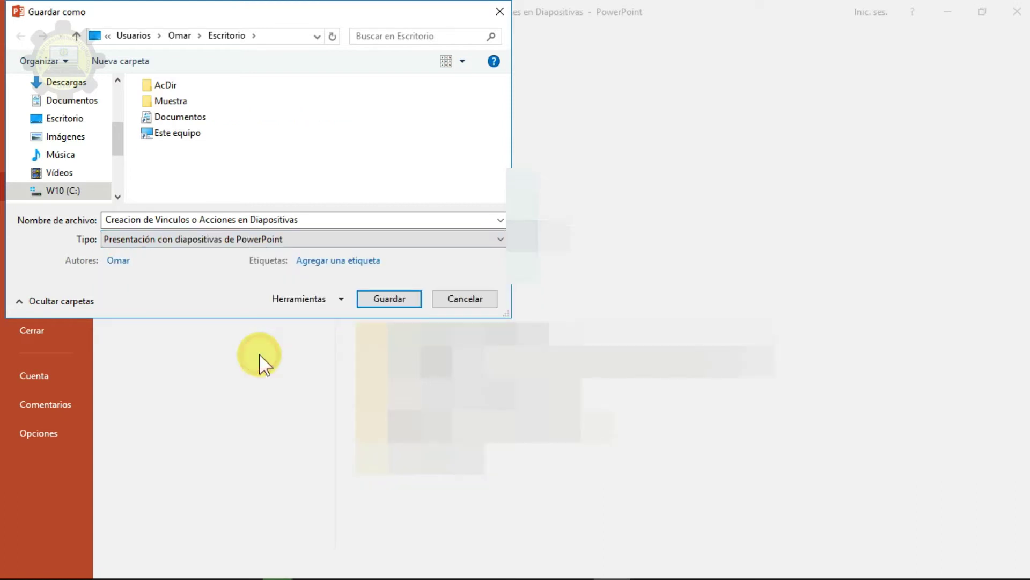
left_click(397, 299)
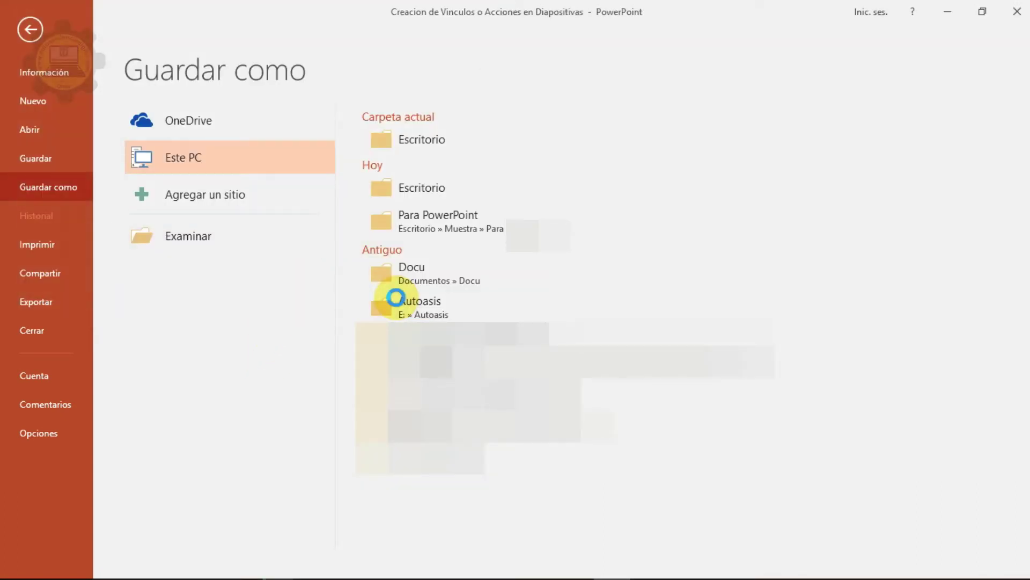
left_click(1025, 11)
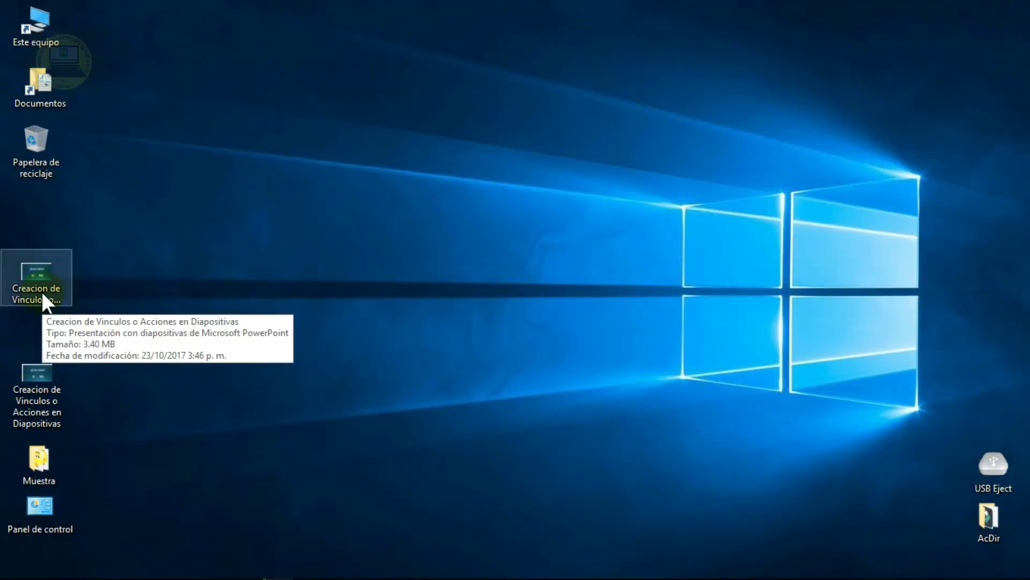
Step: Open the saved .ppsx show from the desktop and test SÍ plus the return arrow
left_click(42, 267)
double_click(42, 266)
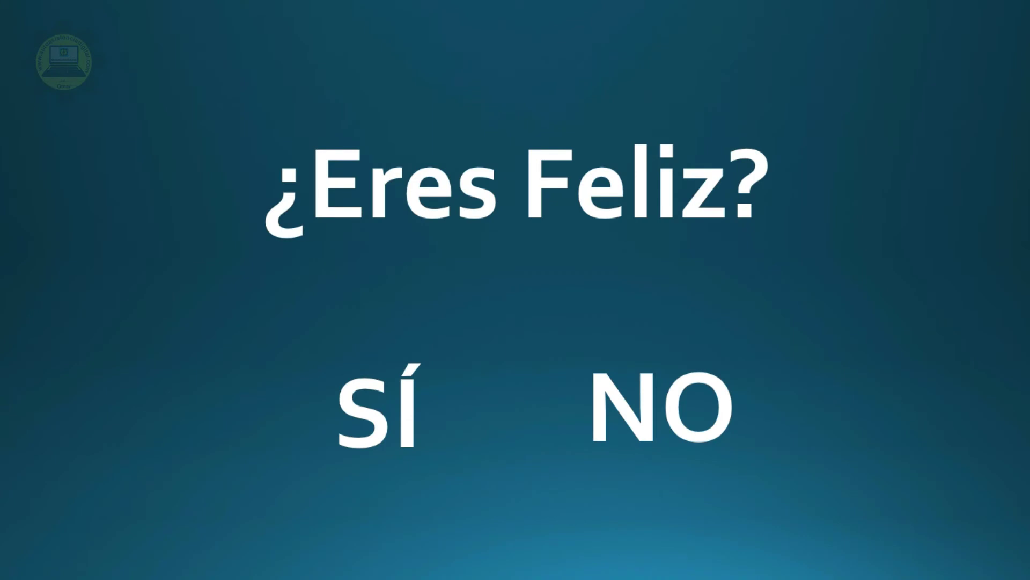
left_click(413, 396)
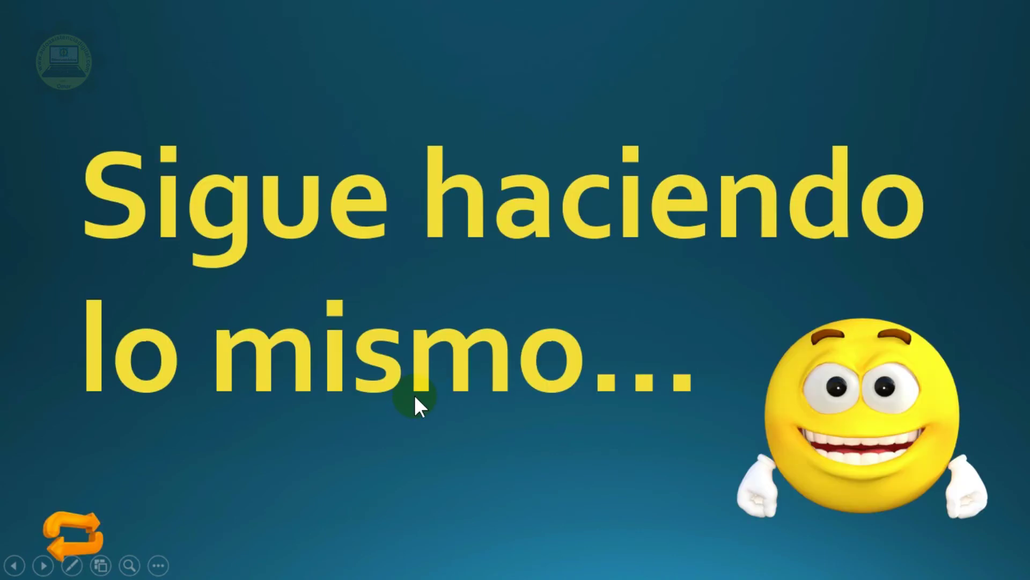
left_click(83, 531)
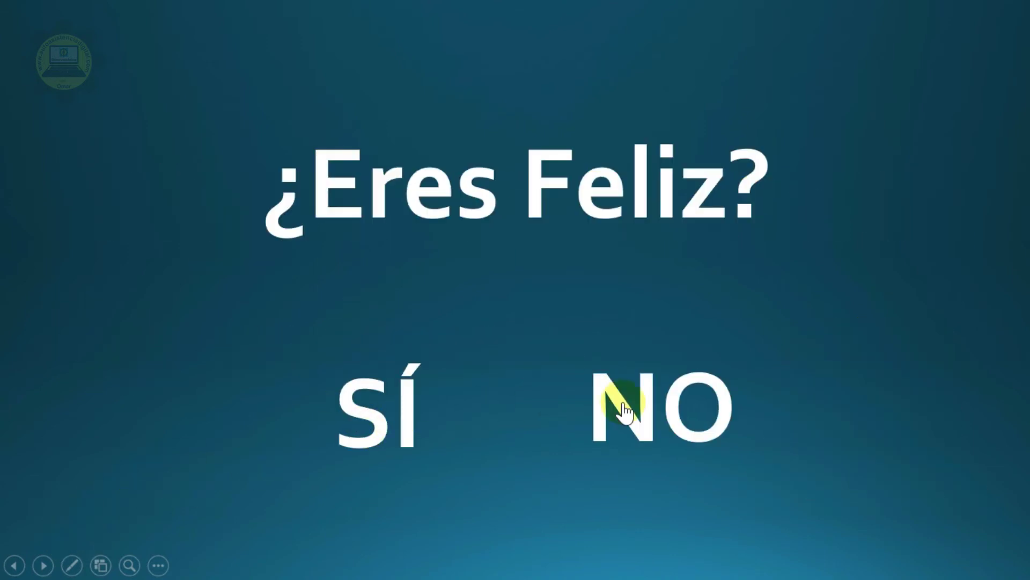
Step: Test the NO→NO and NO→SÍ paths, returning to ¿Eres Feliz? each time
left_click(624, 404)
left_click(625, 404)
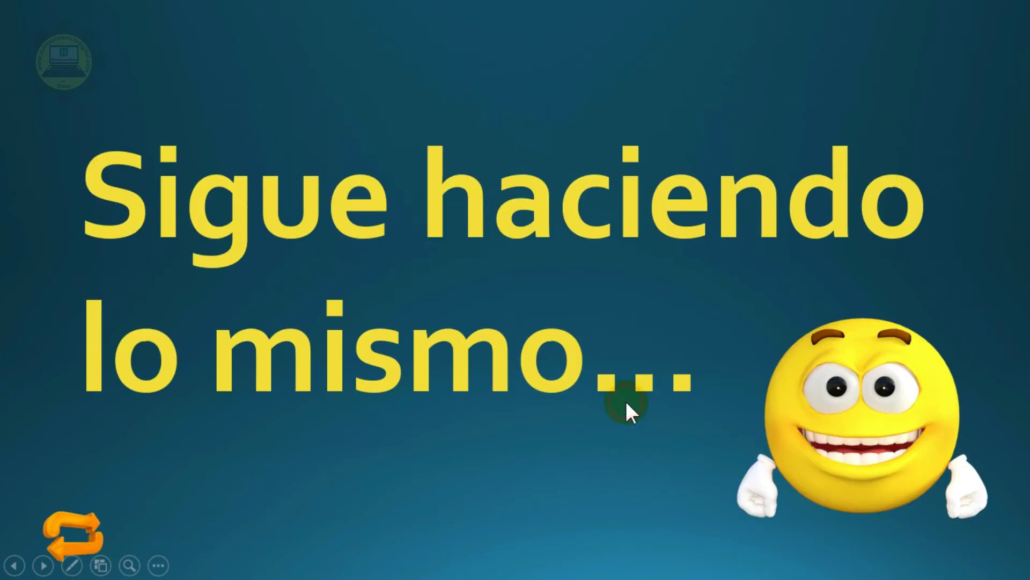
left_click(75, 529)
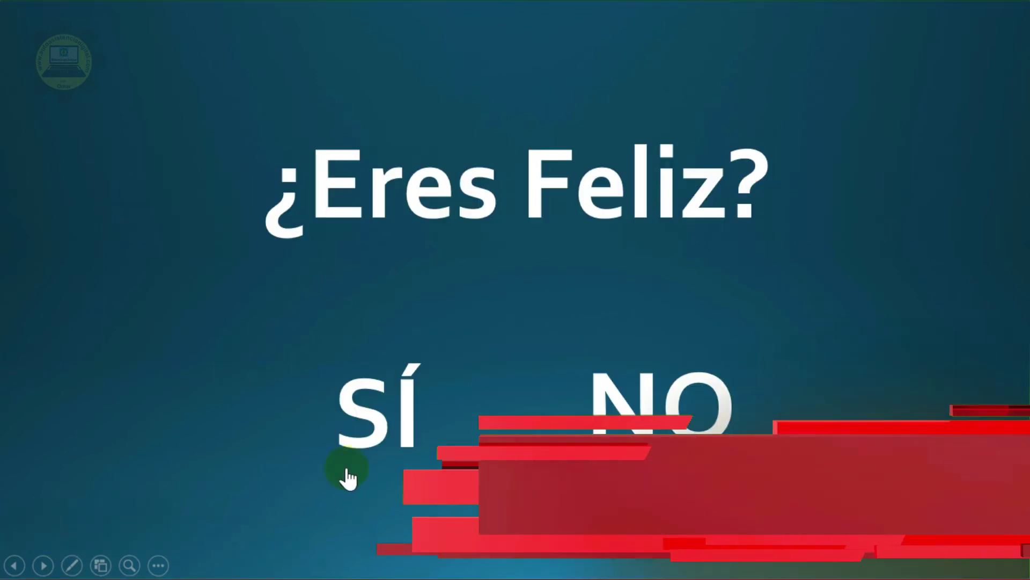
left_click(600, 392)
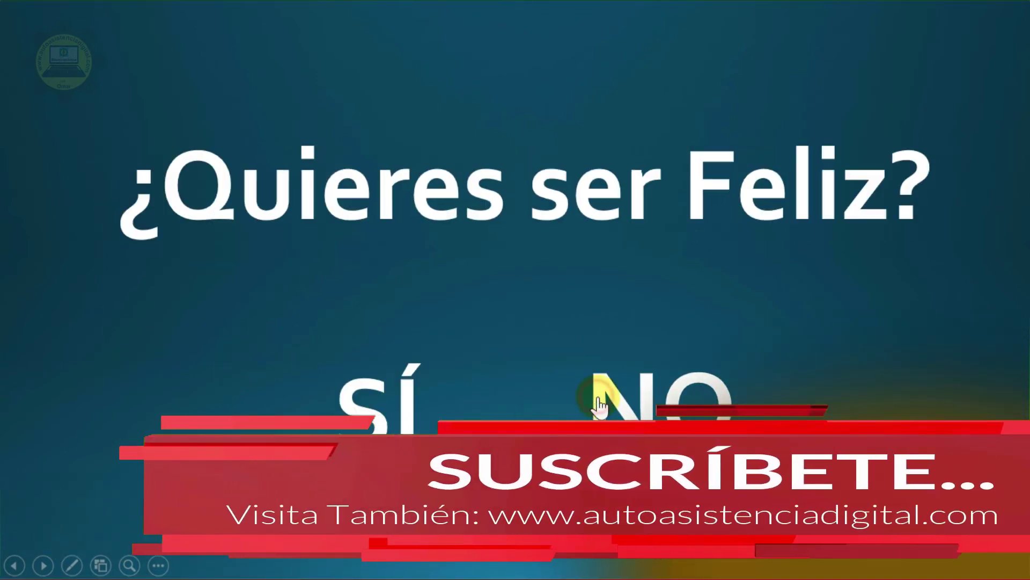
left_click(411, 407)
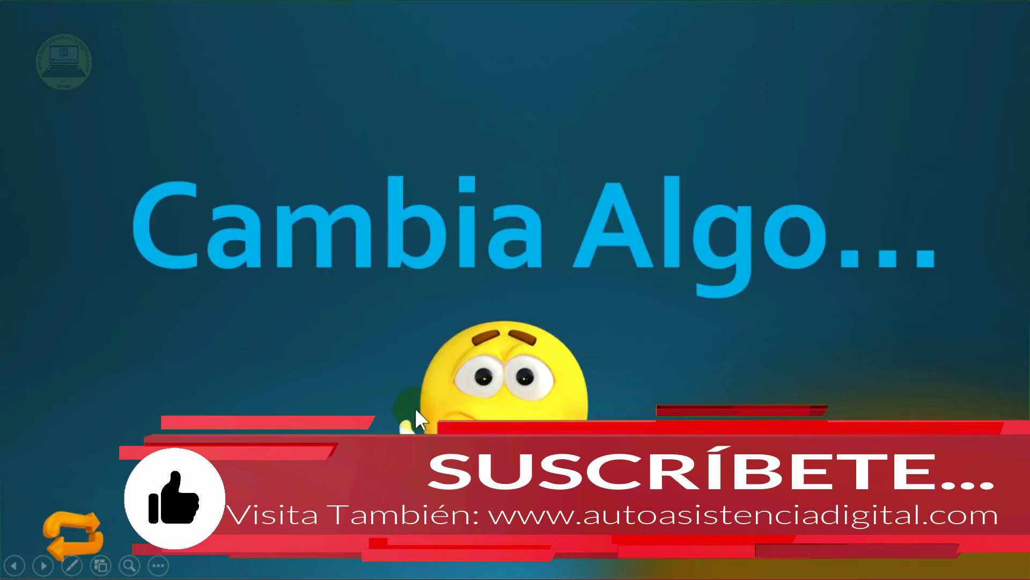
left_click(91, 523)
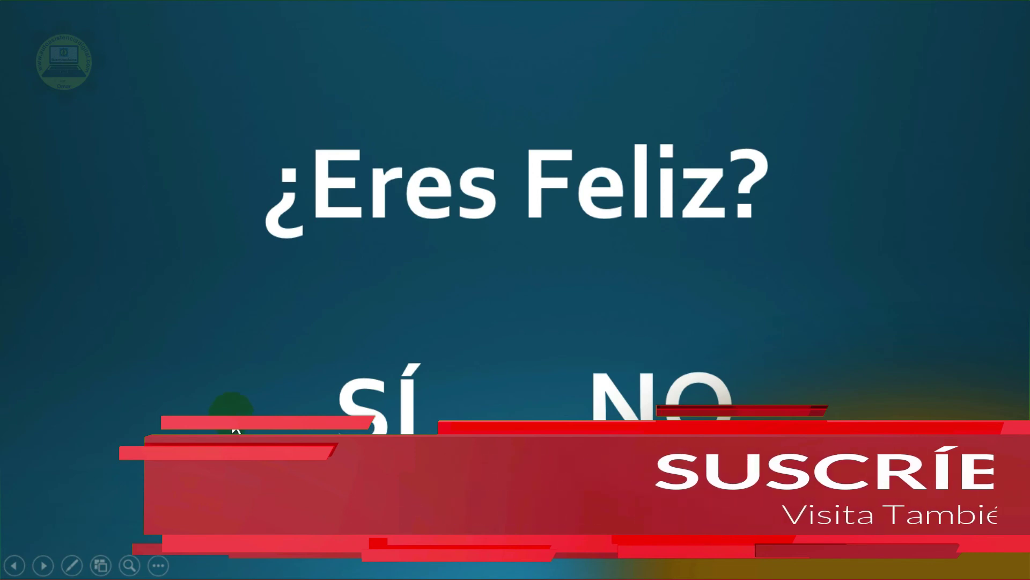